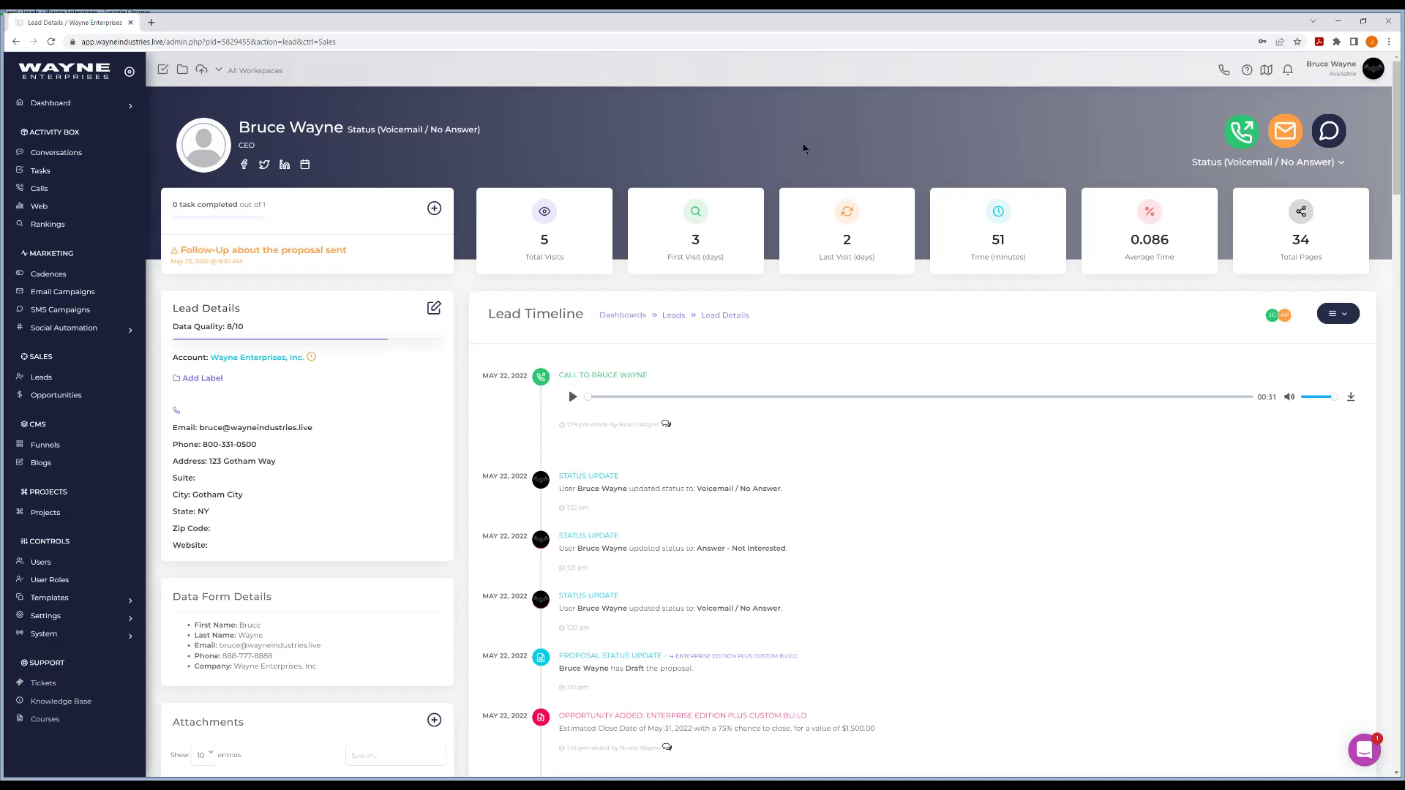
# View the status choices in a new opportunity for this lead, and close the form without creating anything
pyautogui.scroll(-8, 454, 482)
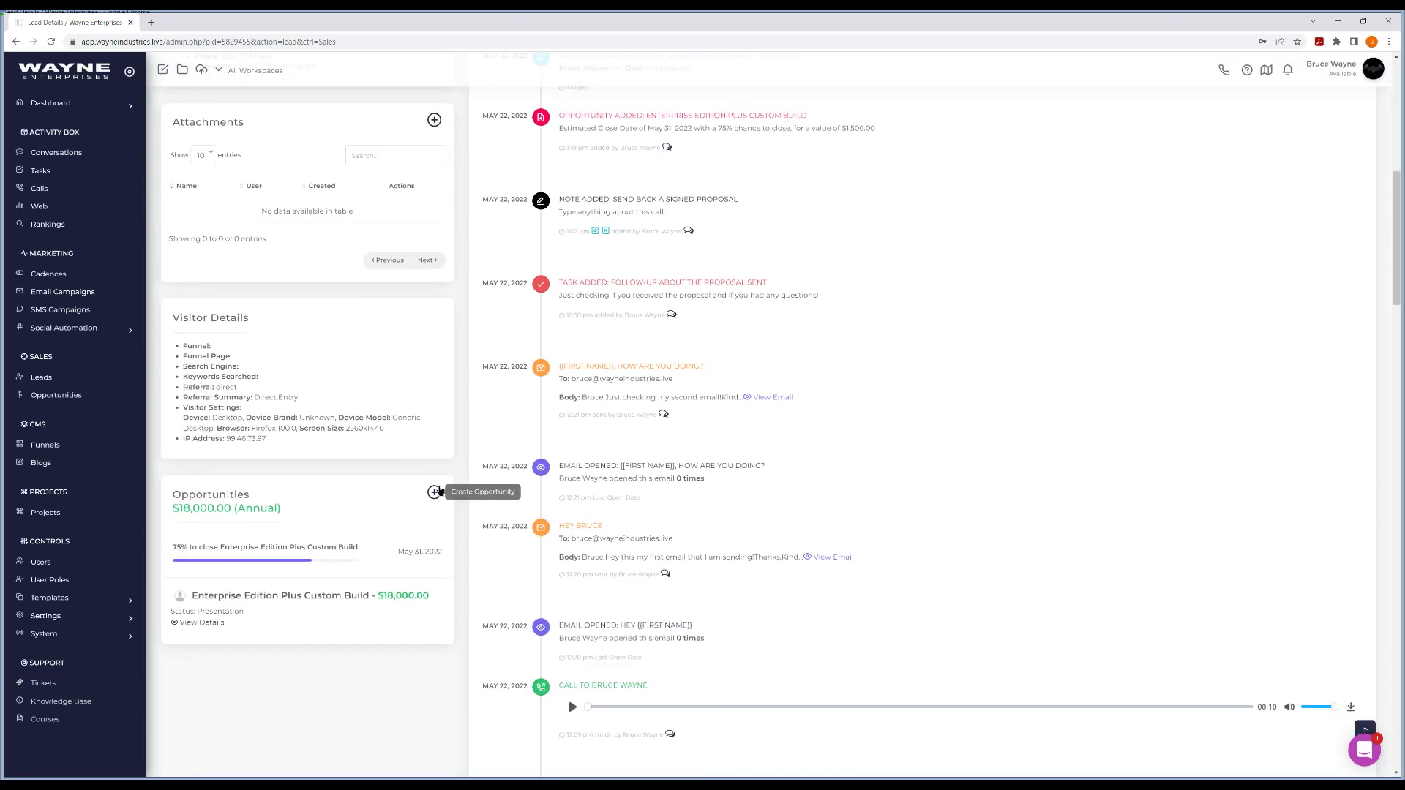
pyautogui.click(434, 492)
pyautogui.click(700, 332)
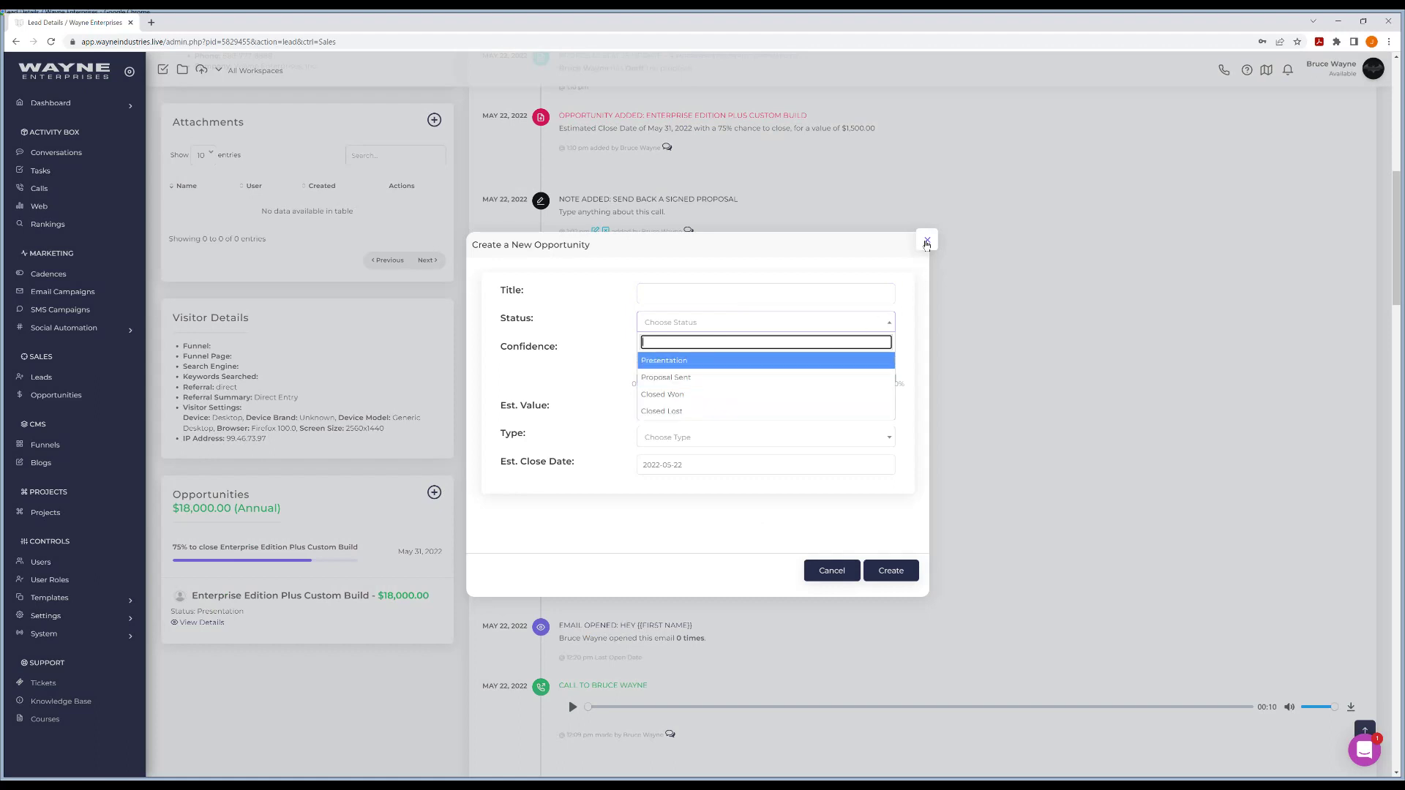
pyautogui.click(928, 240)
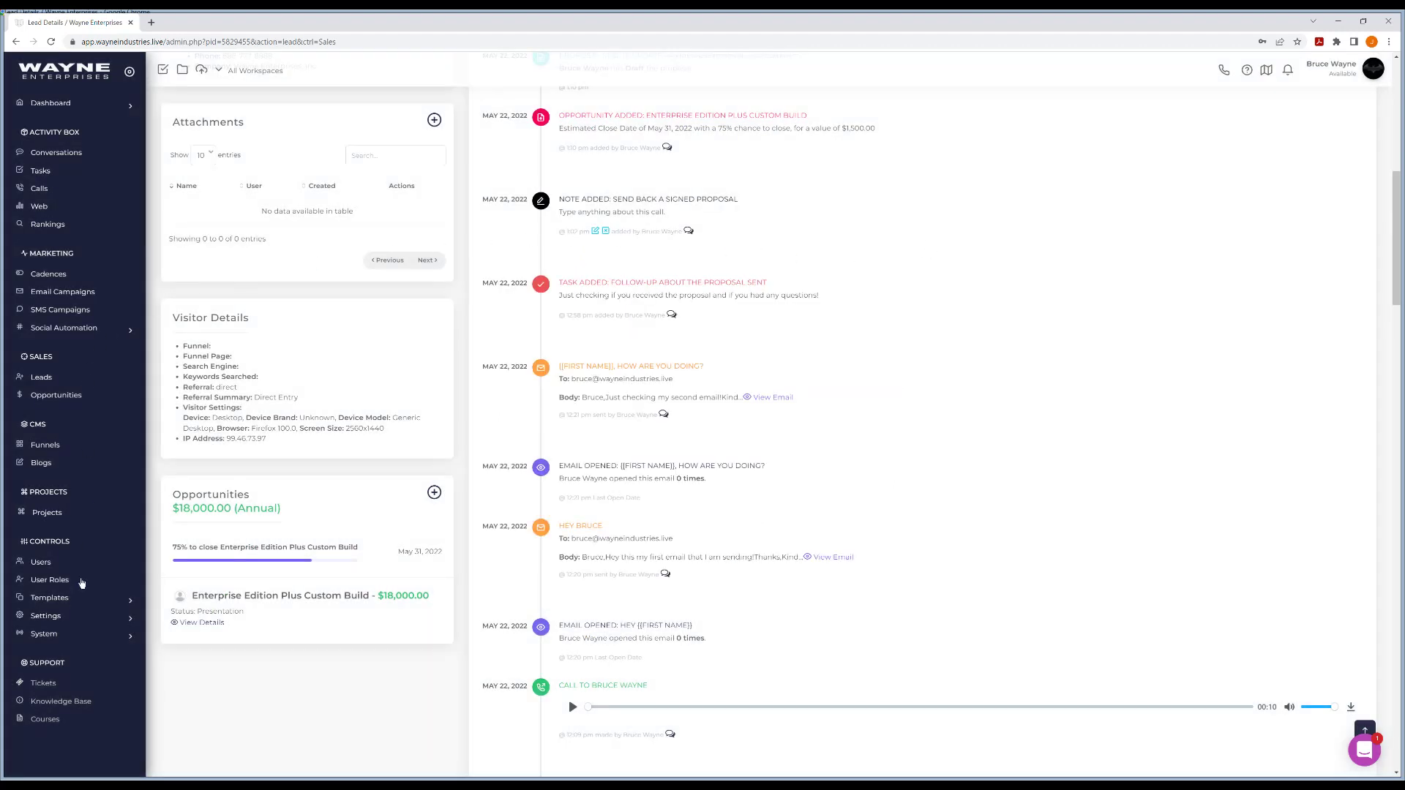
# Create a template data field named "Opportunity Status" with the type Opportunity Status
pyautogui.click(74, 599)
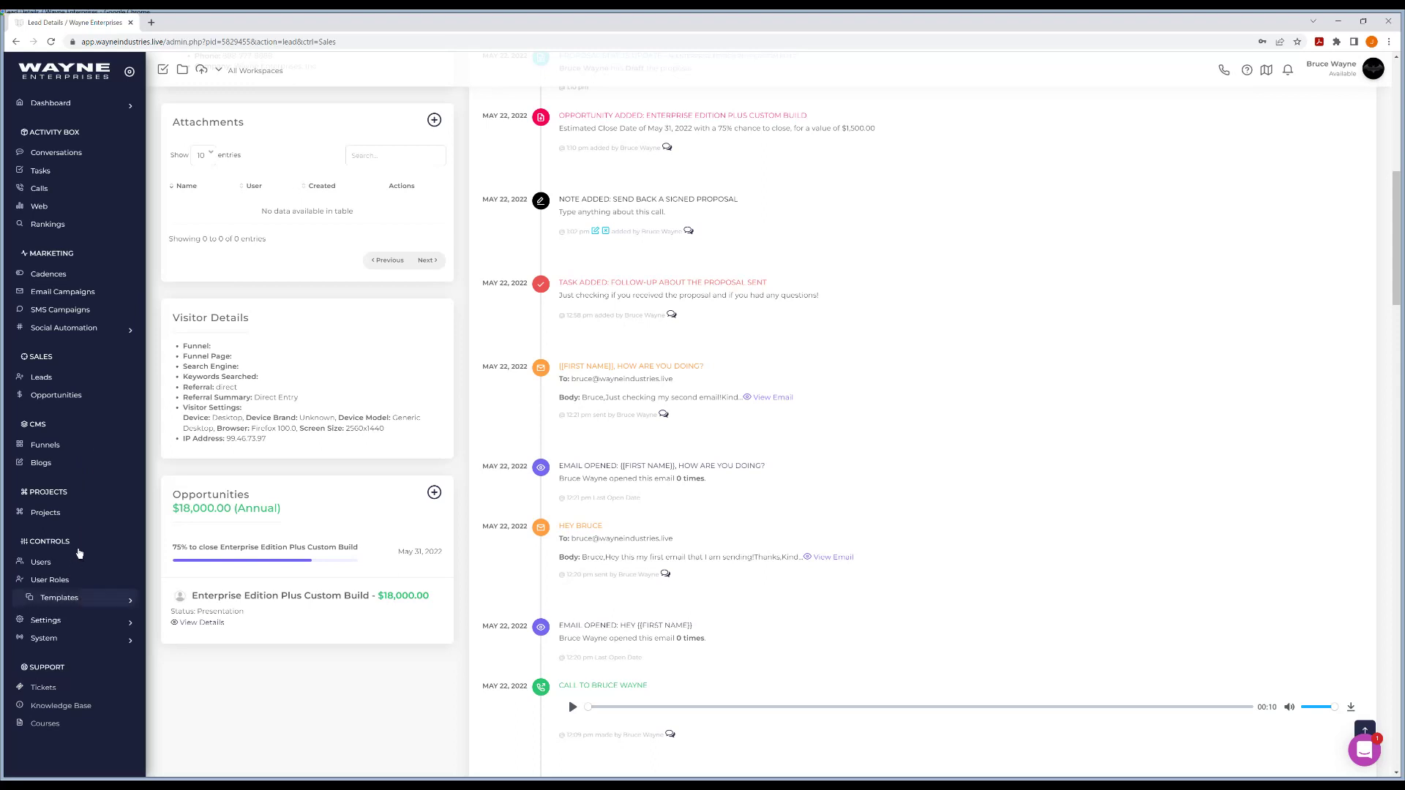
pyautogui.scroll(-1, 74, 599)
pyautogui.click(72, 673)
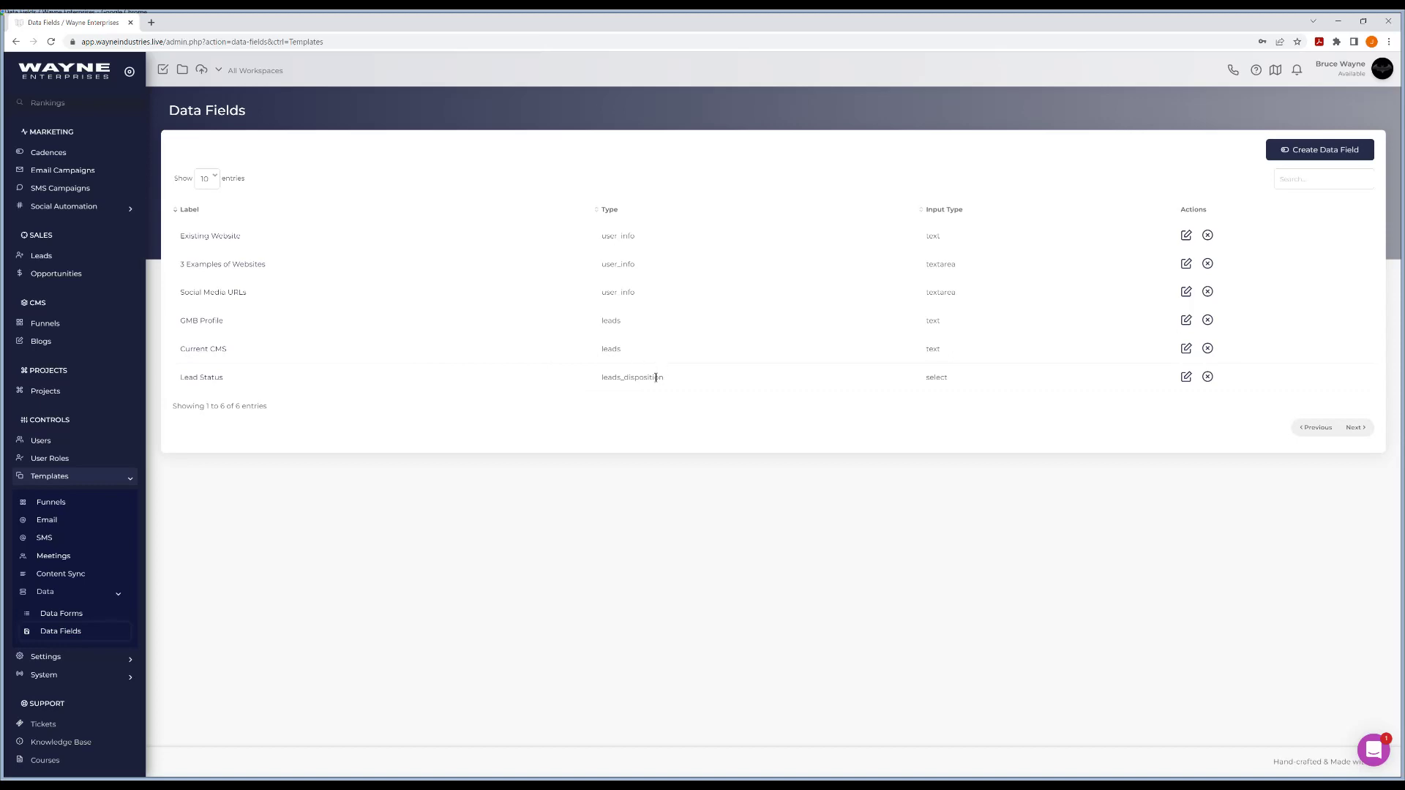
pyautogui.click(1321, 156)
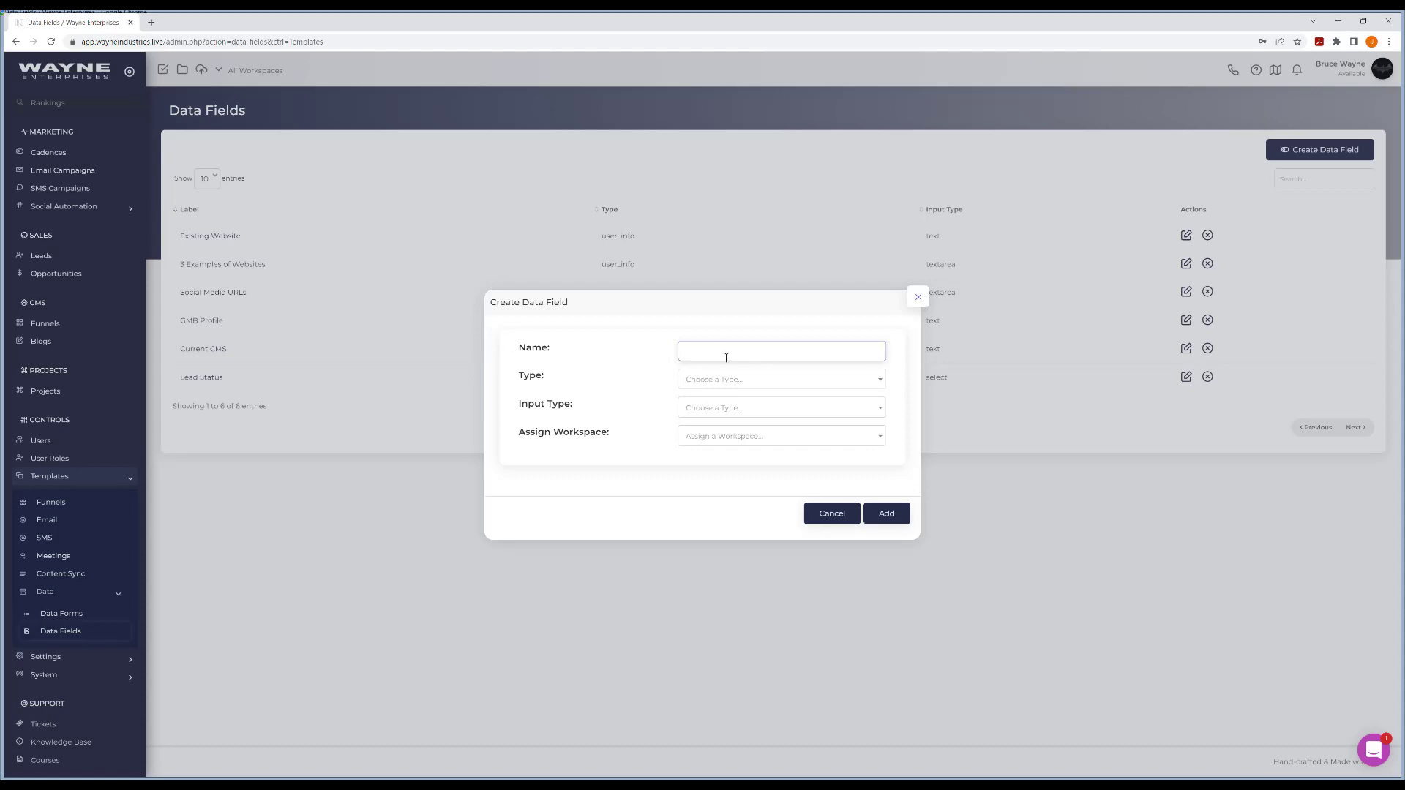
pyautogui.write('Opportunity Status')
pyautogui.click(716, 384)
pyautogui.click(717, 485)
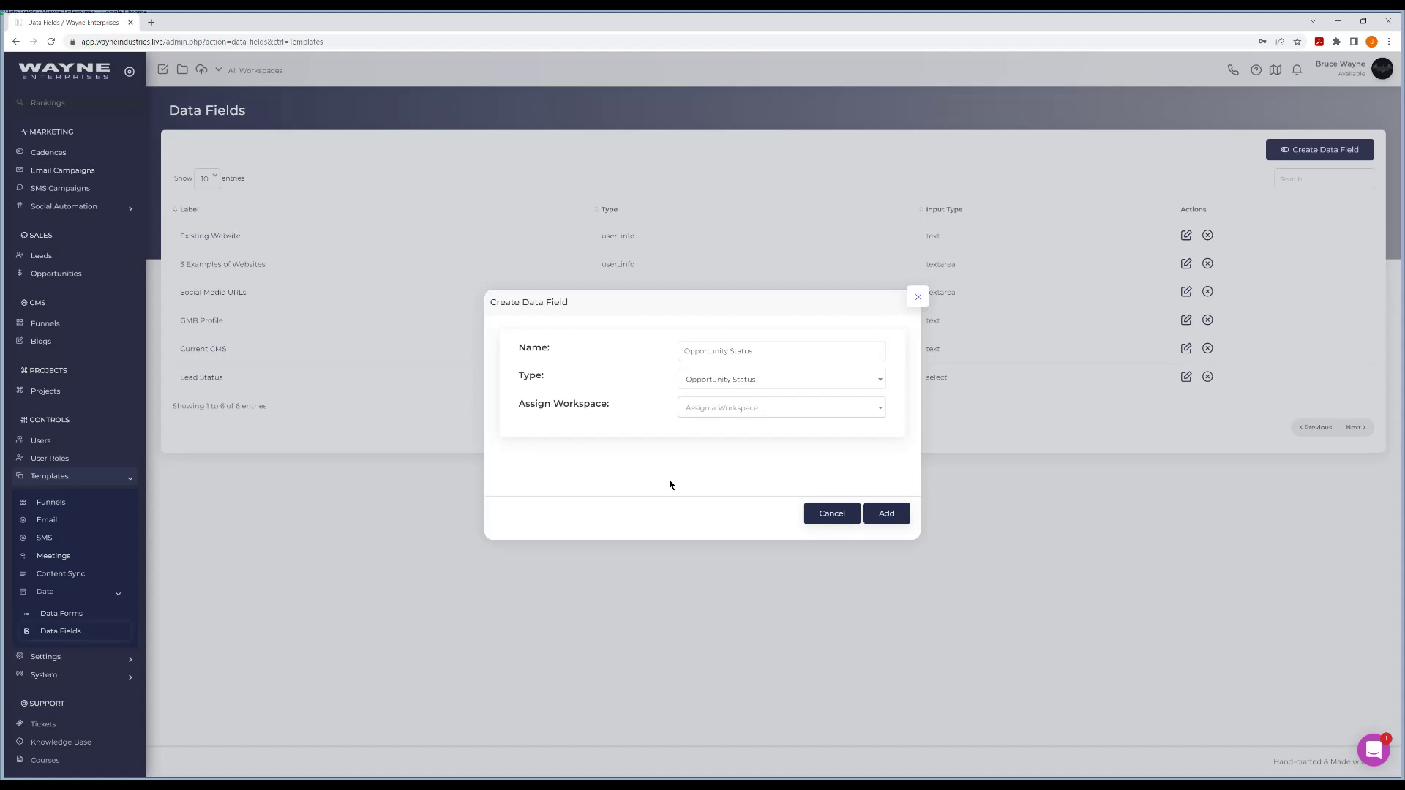
pyautogui.click(888, 515)
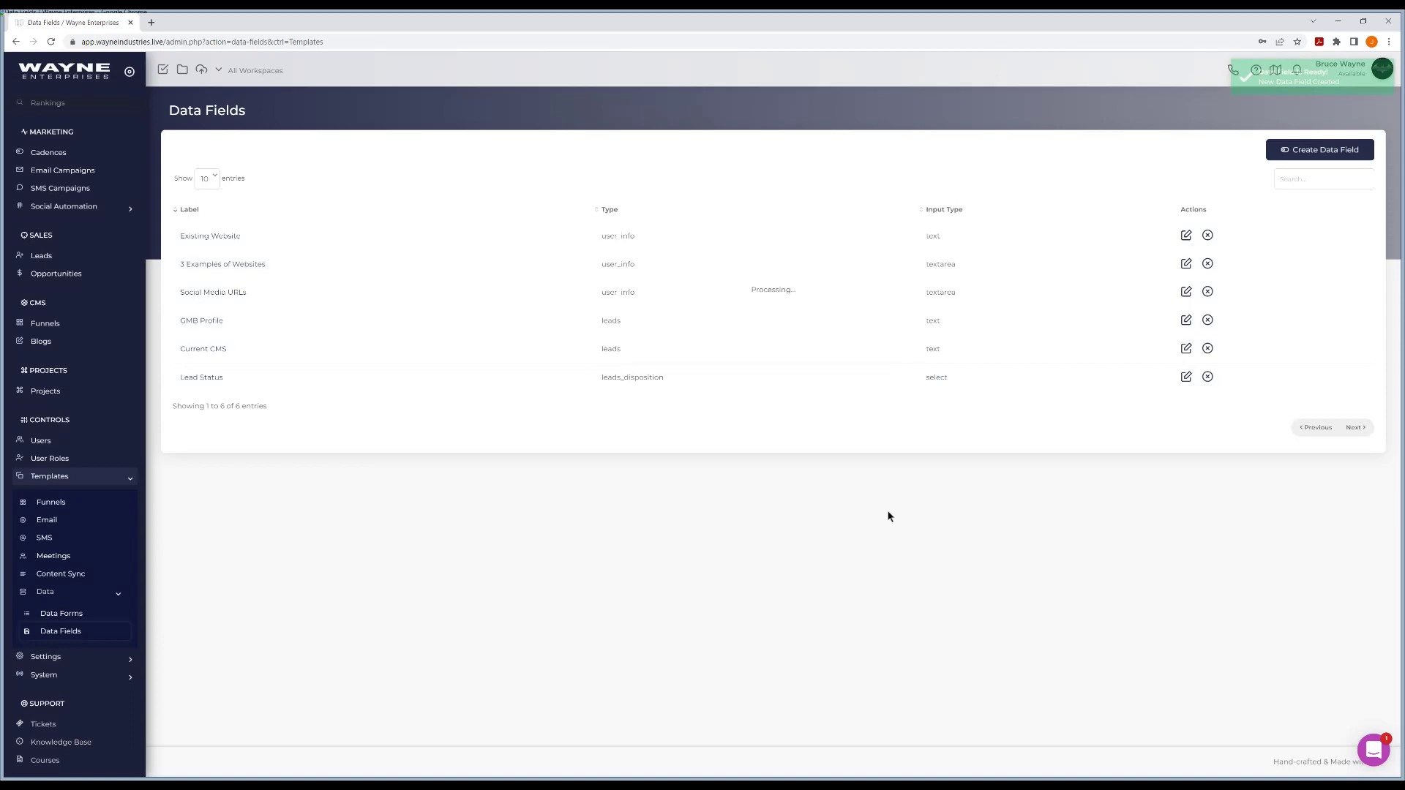
# Open the new Opportunity Status data field and set its first two options to "Opp Status 1" and "Second Option"
pyautogui.click(245, 268)
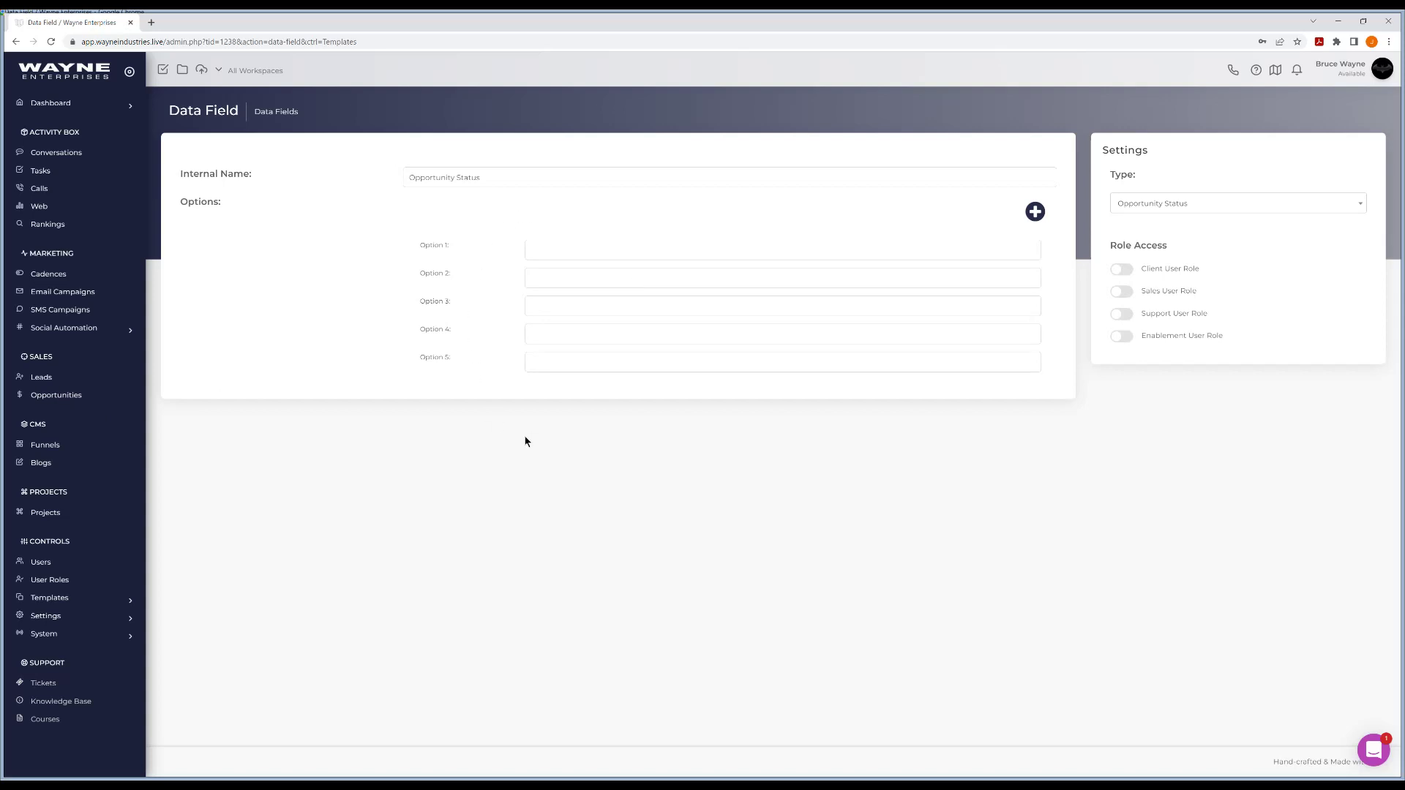
pyautogui.click(547, 255)
pyautogui.write('O')
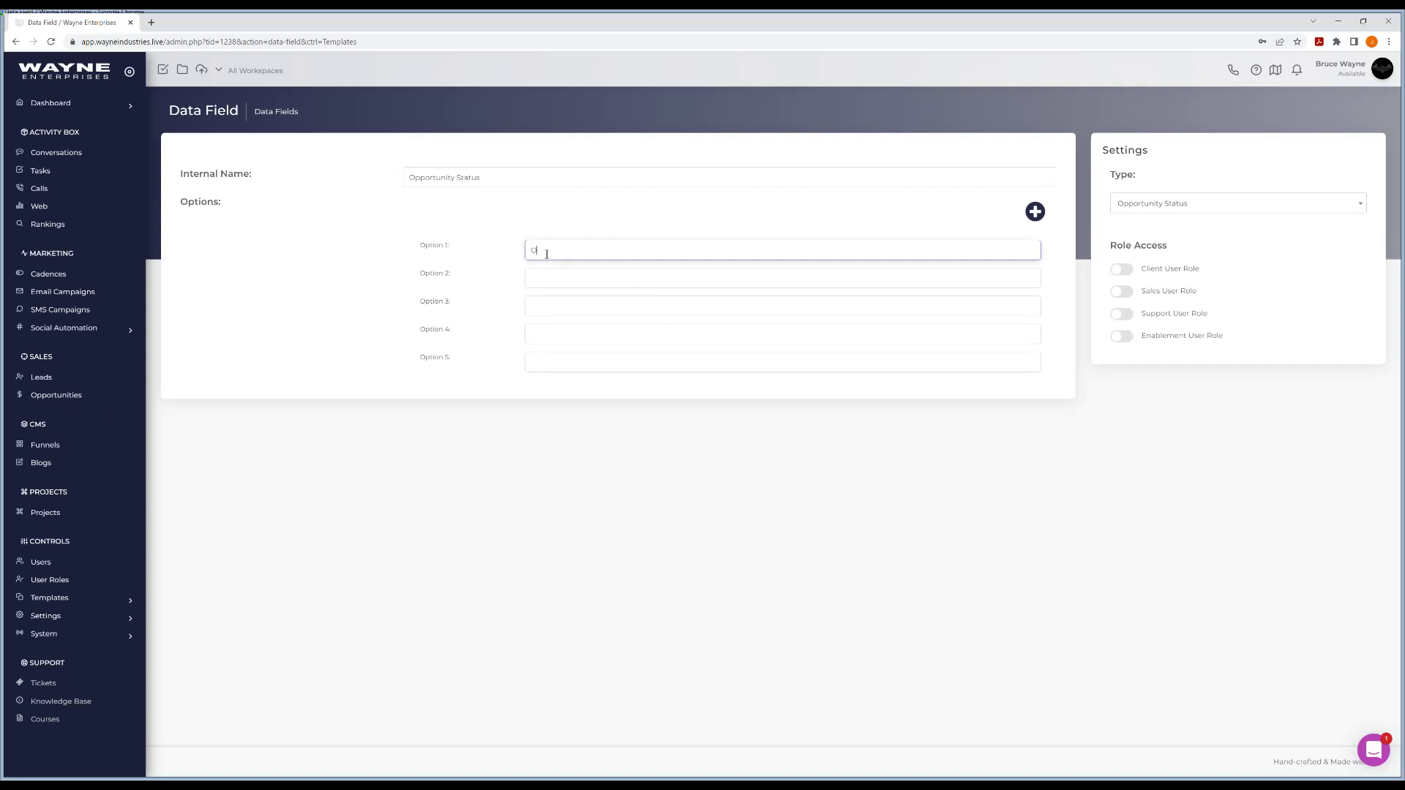
pyautogui.write('ppstatus 1')
pyautogui.press('Tab')
pyautogui.write('S')
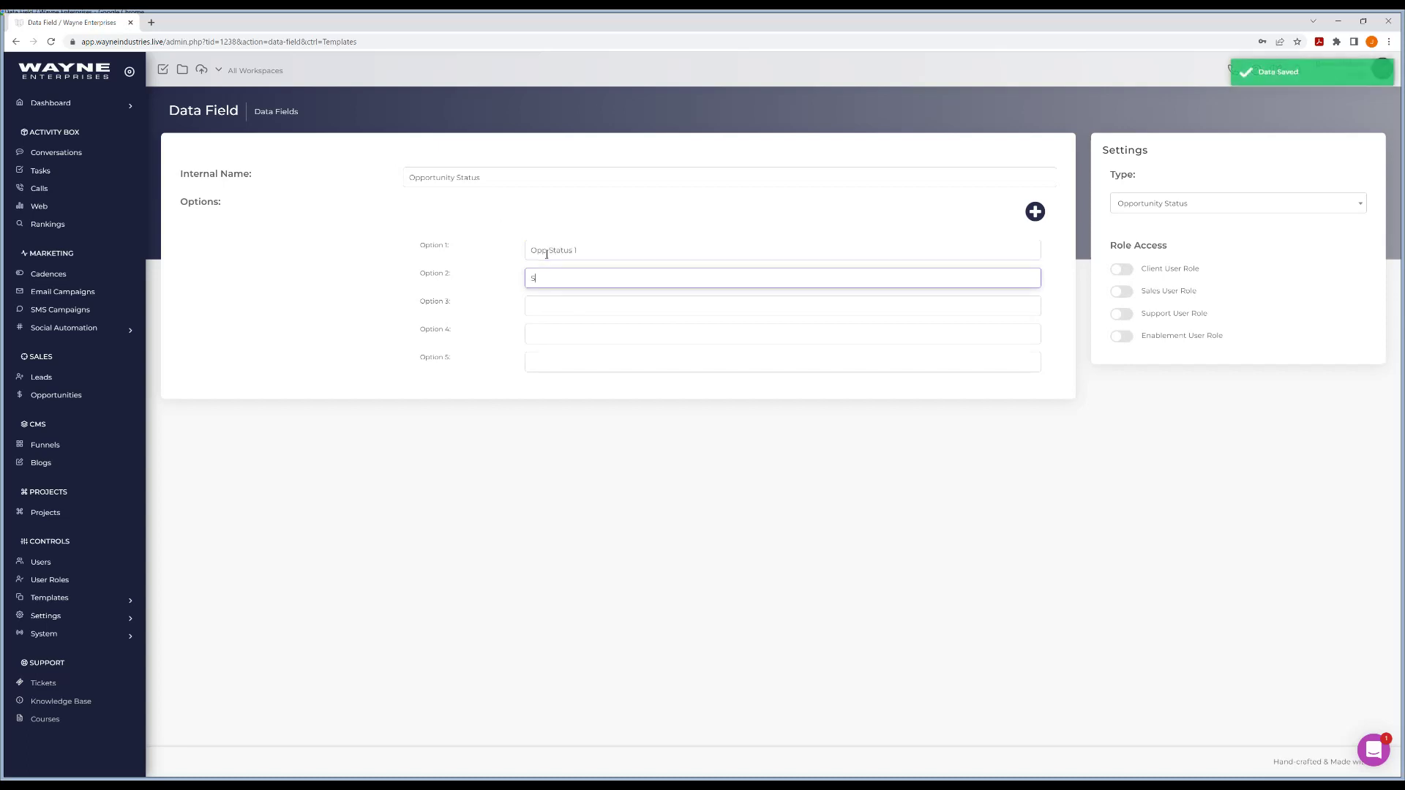
pyautogui.write('econd Option')
# Set options 3 to 5 to "Third Option", "Closed Won" and "Closed Lost", and grant the Support User Role access
pyautogui.press('Tab')
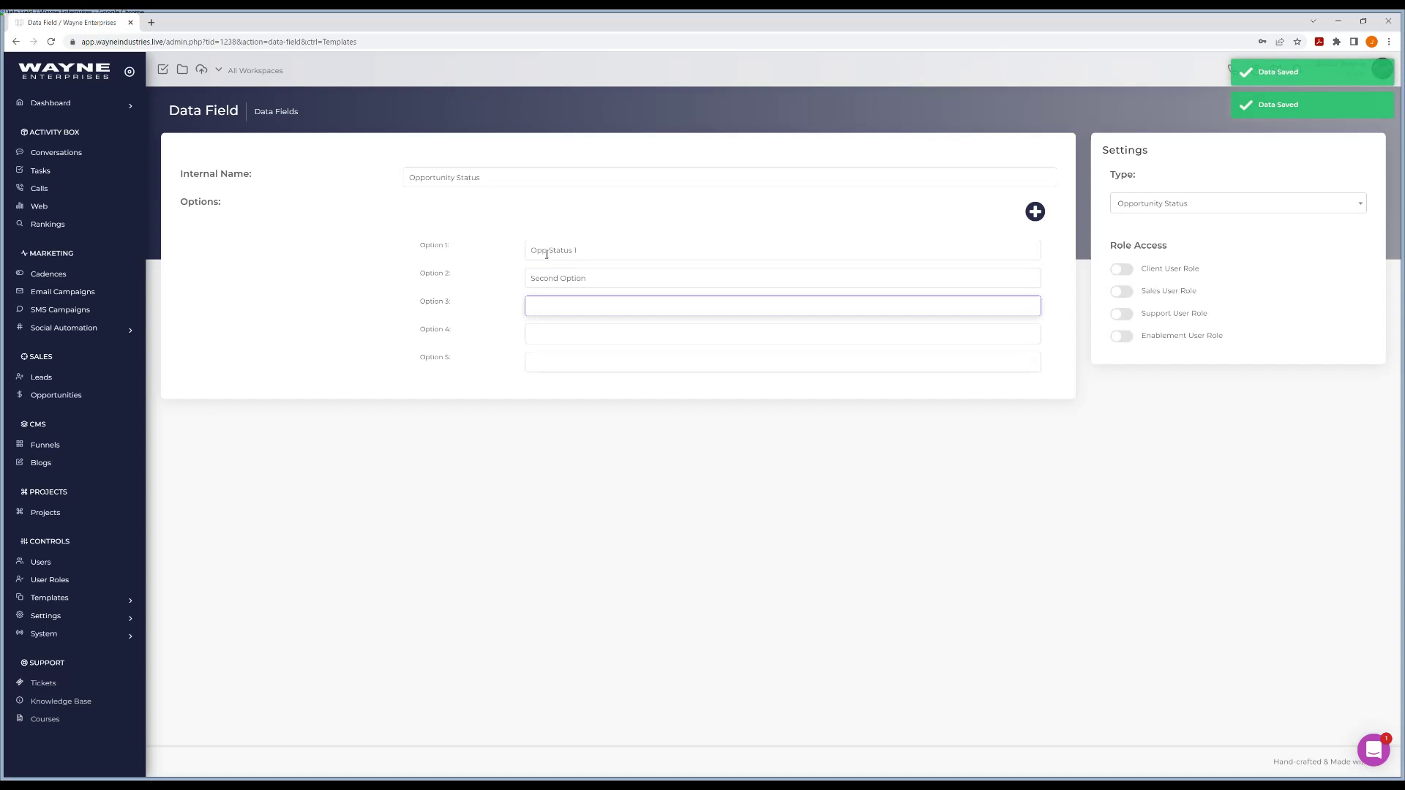
pyautogui.write('Third Option')
pyautogui.press('Tab')
pyautogui.write('Closed Won')
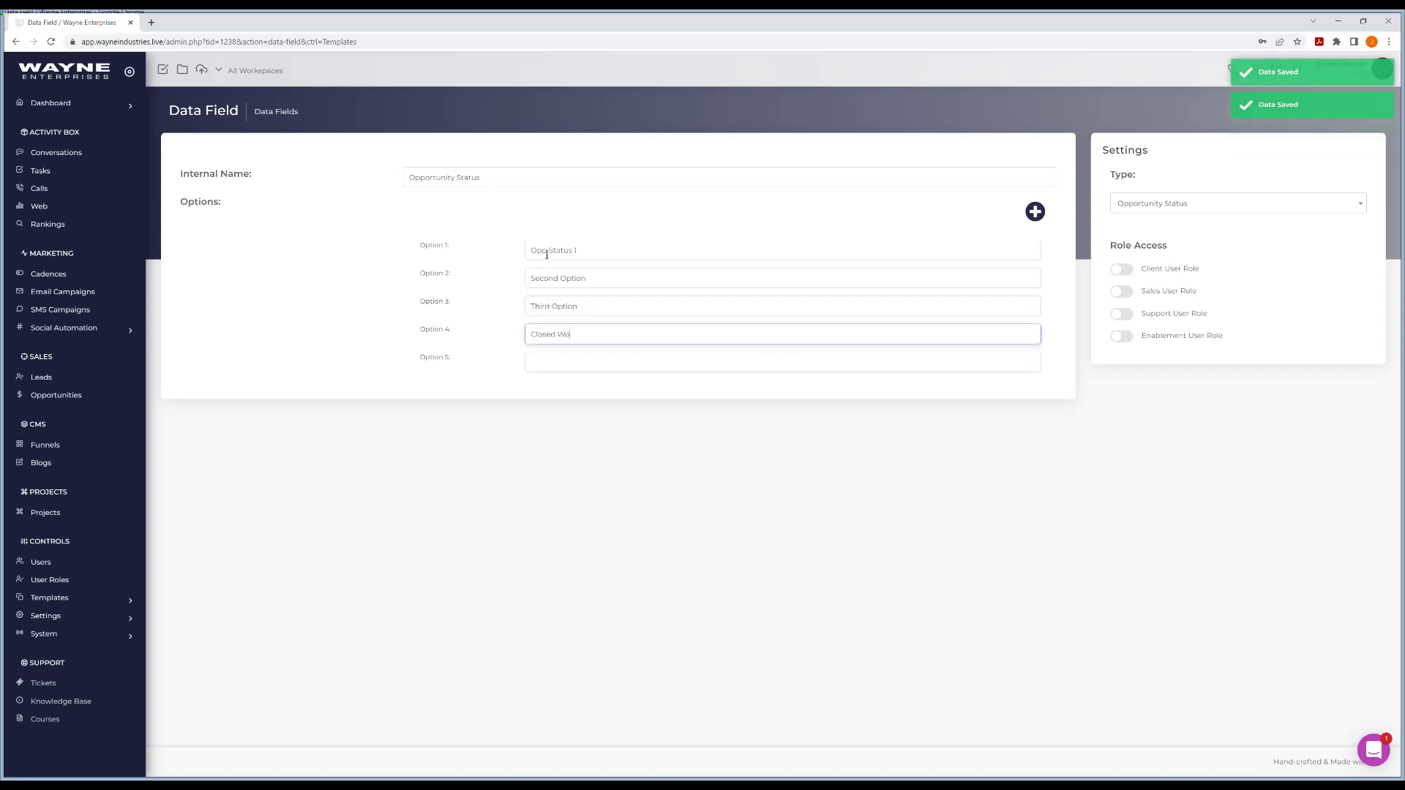
pyautogui.press('Tab')
pyautogui.write('Closed ')
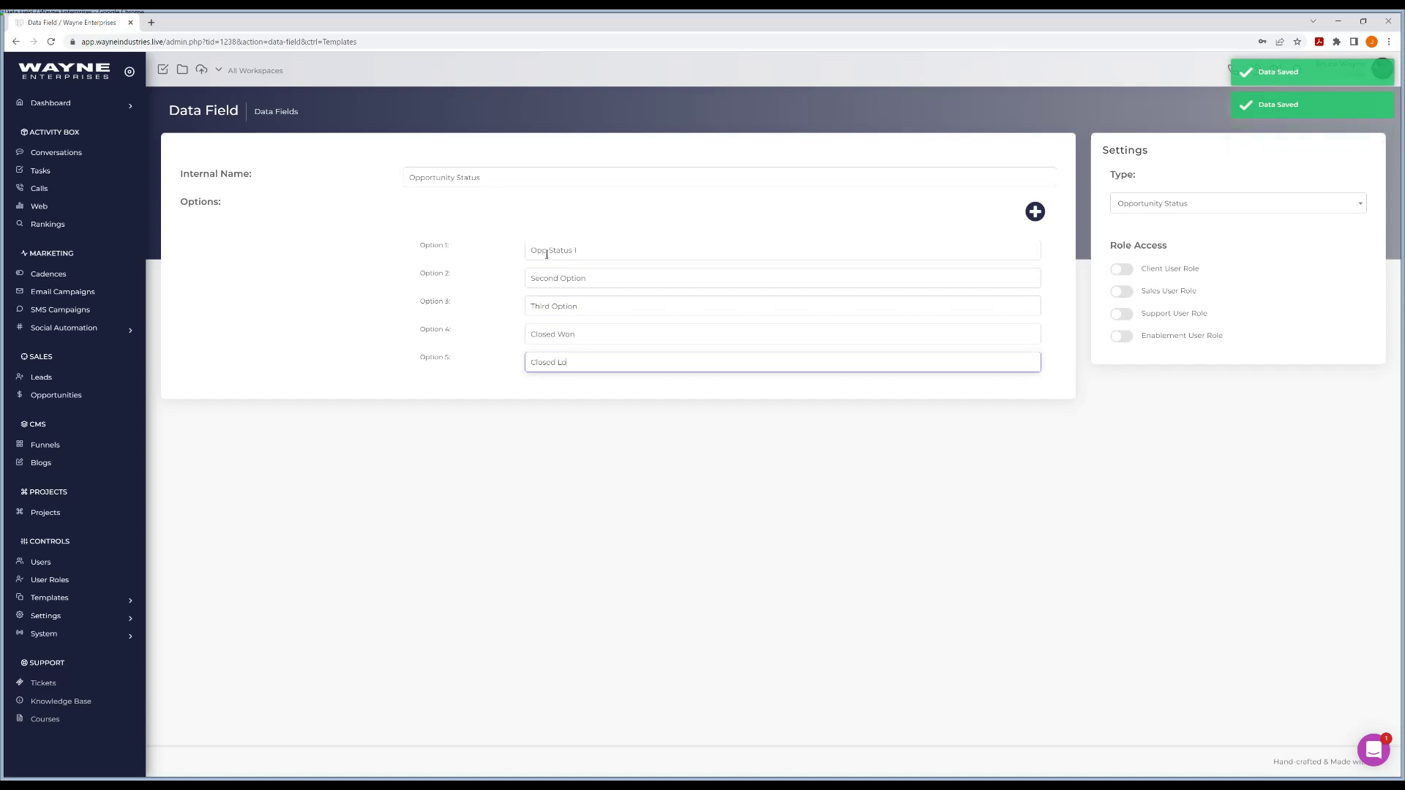
pyautogui.write('Lost')
pyautogui.click(805, 531)
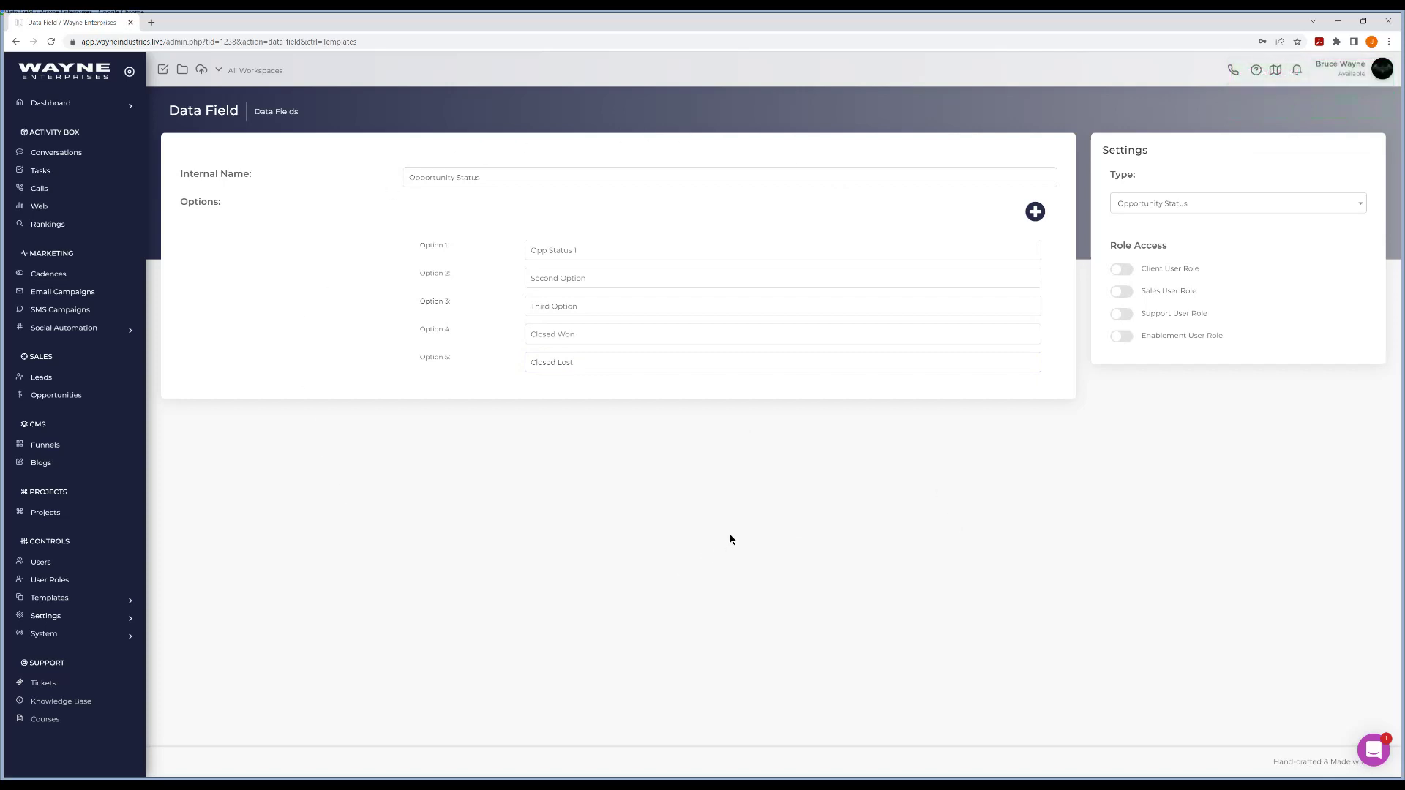
pyautogui.click(1127, 315)
# Log in as the user with the Support User Role and open the opportunities board to check its status columns
pyautogui.click(46, 563)
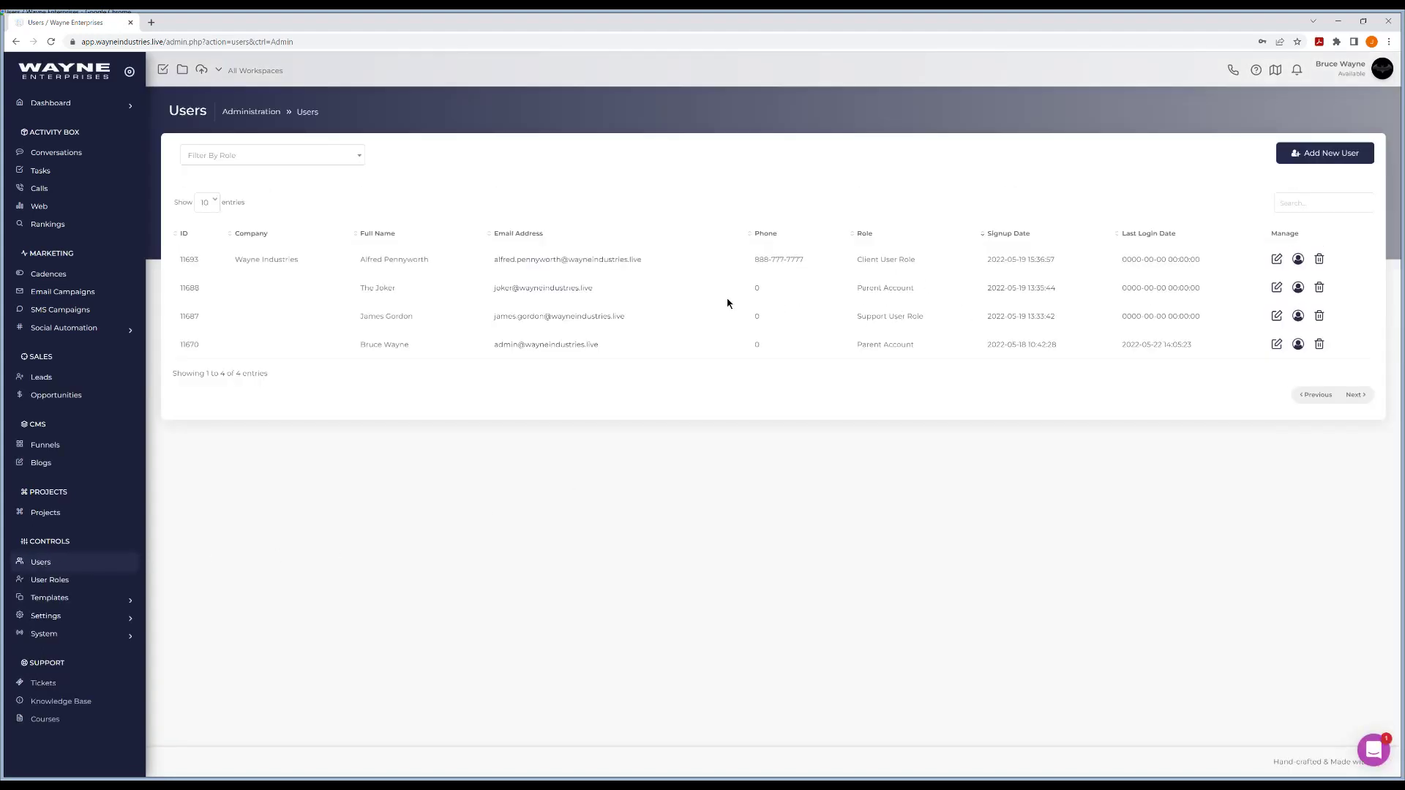
pyautogui.click(546, 318)
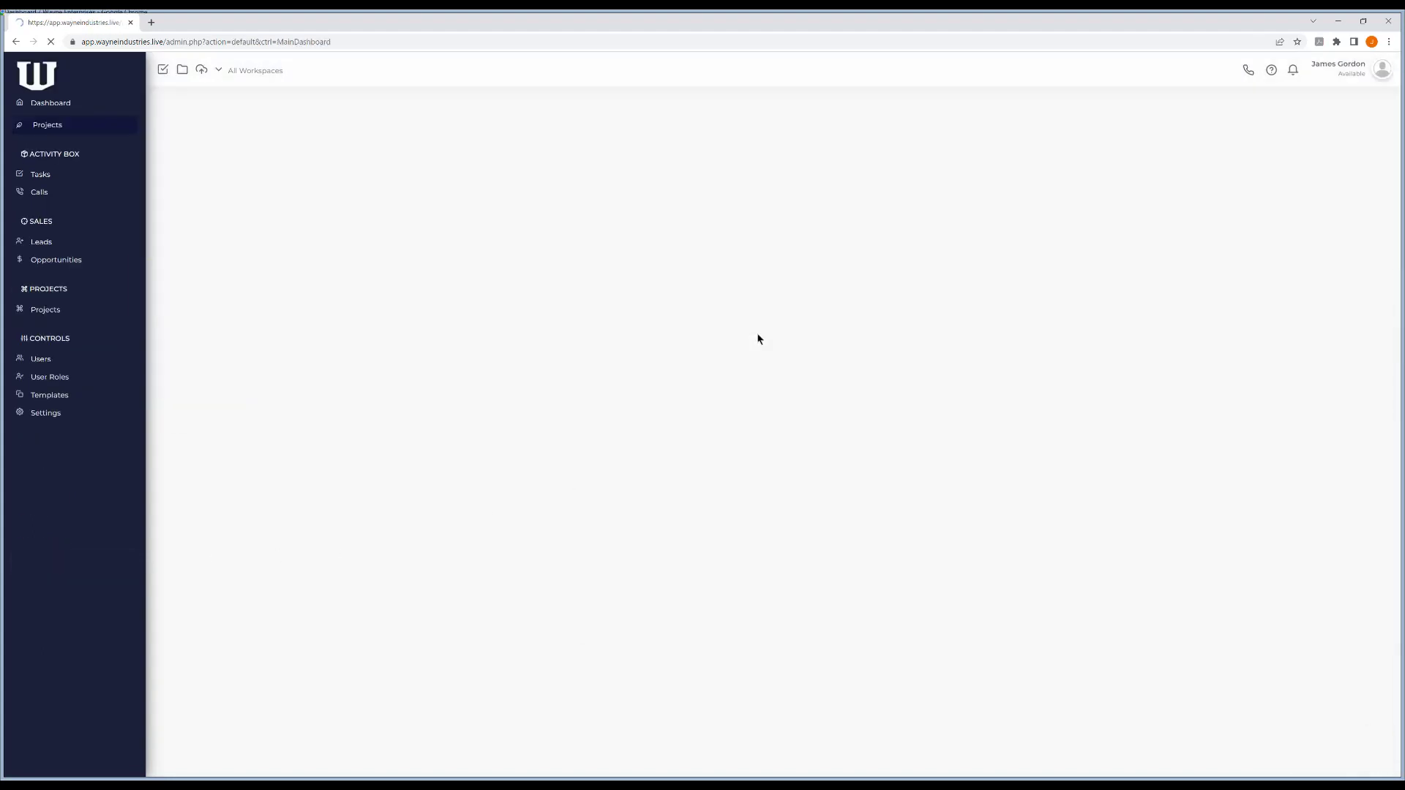
pyautogui.click(41, 249)
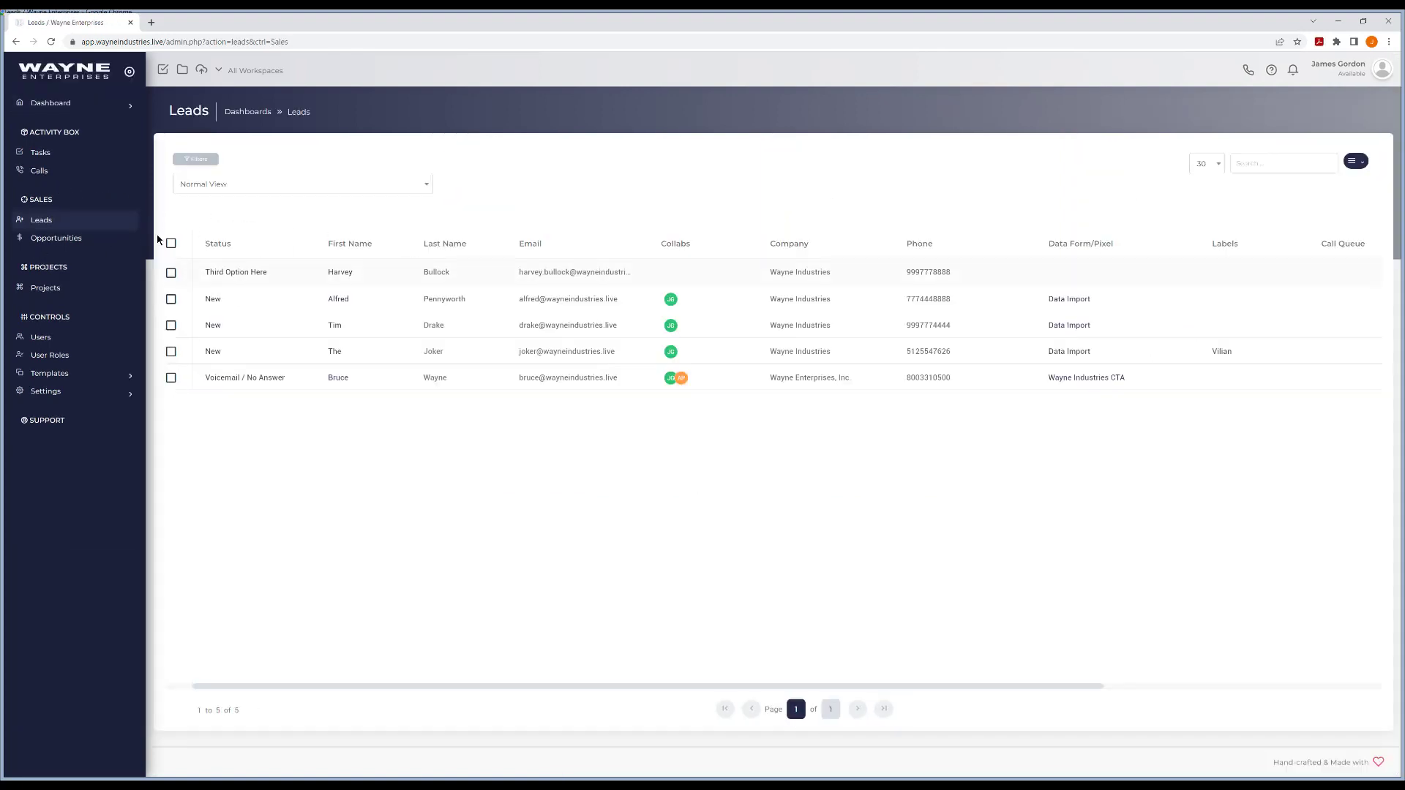
pyautogui.click(60, 242)
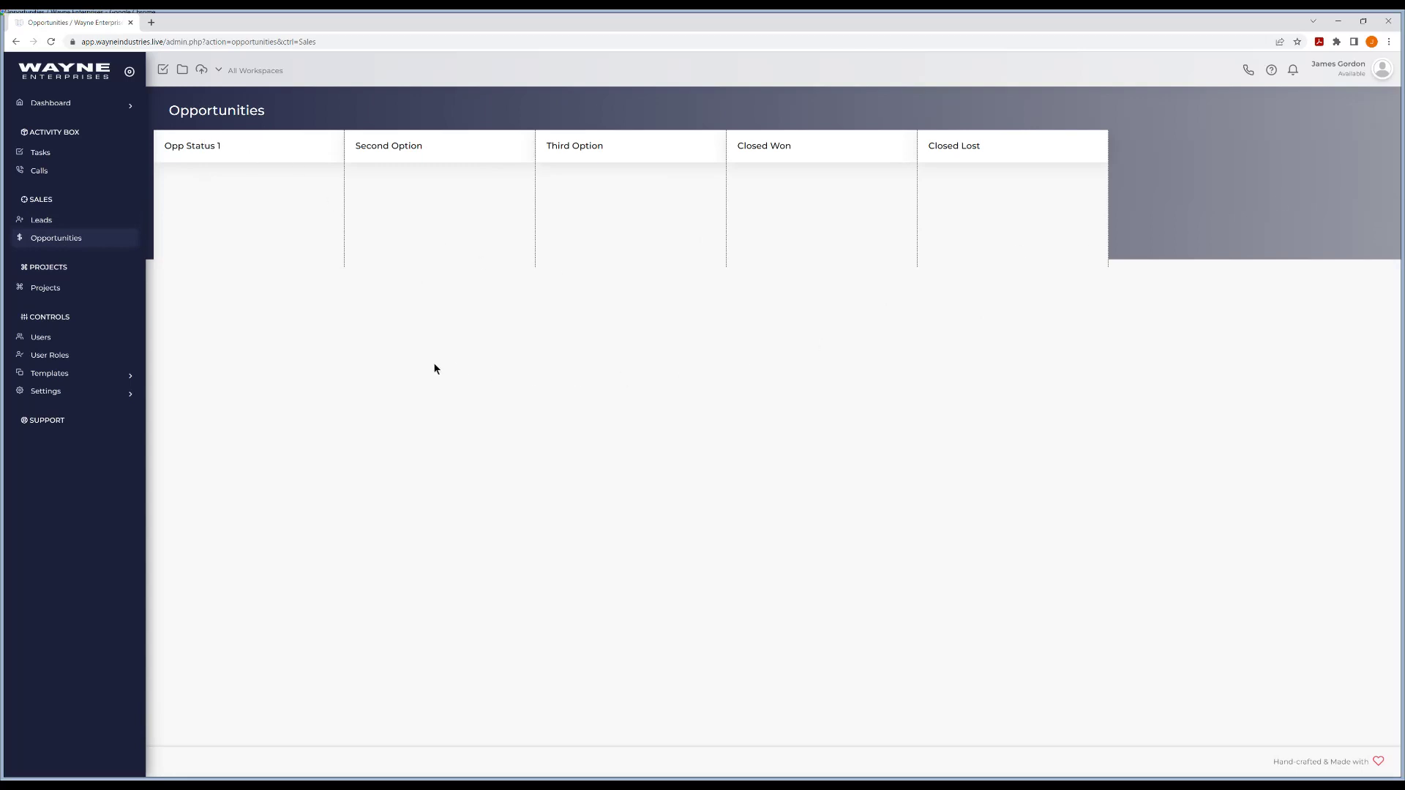
# Start a new opportunity on the lead with status "Third Option Here", titled "Sample Opp" with status Second Option
pyautogui.click(53, 223)
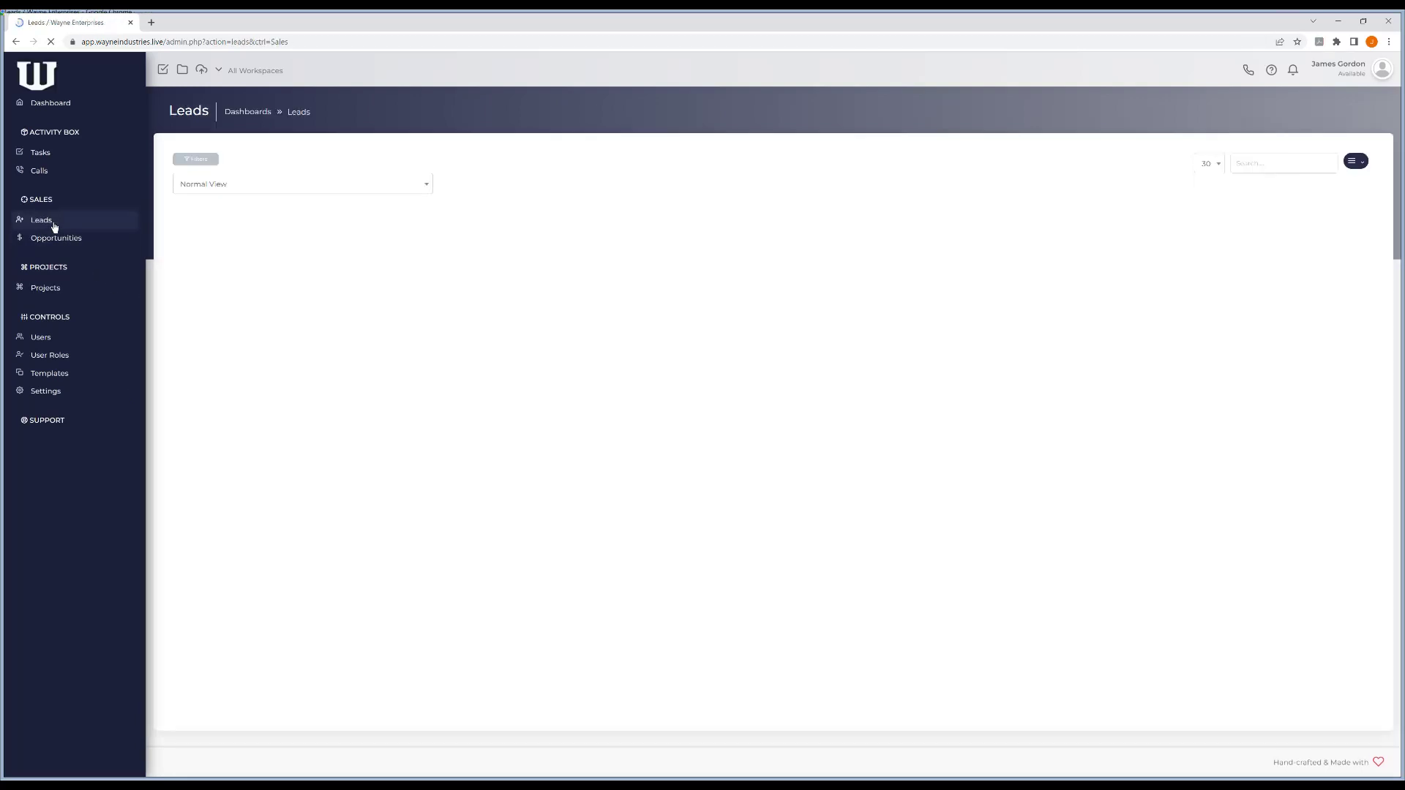
pyautogui.click(340, 272)
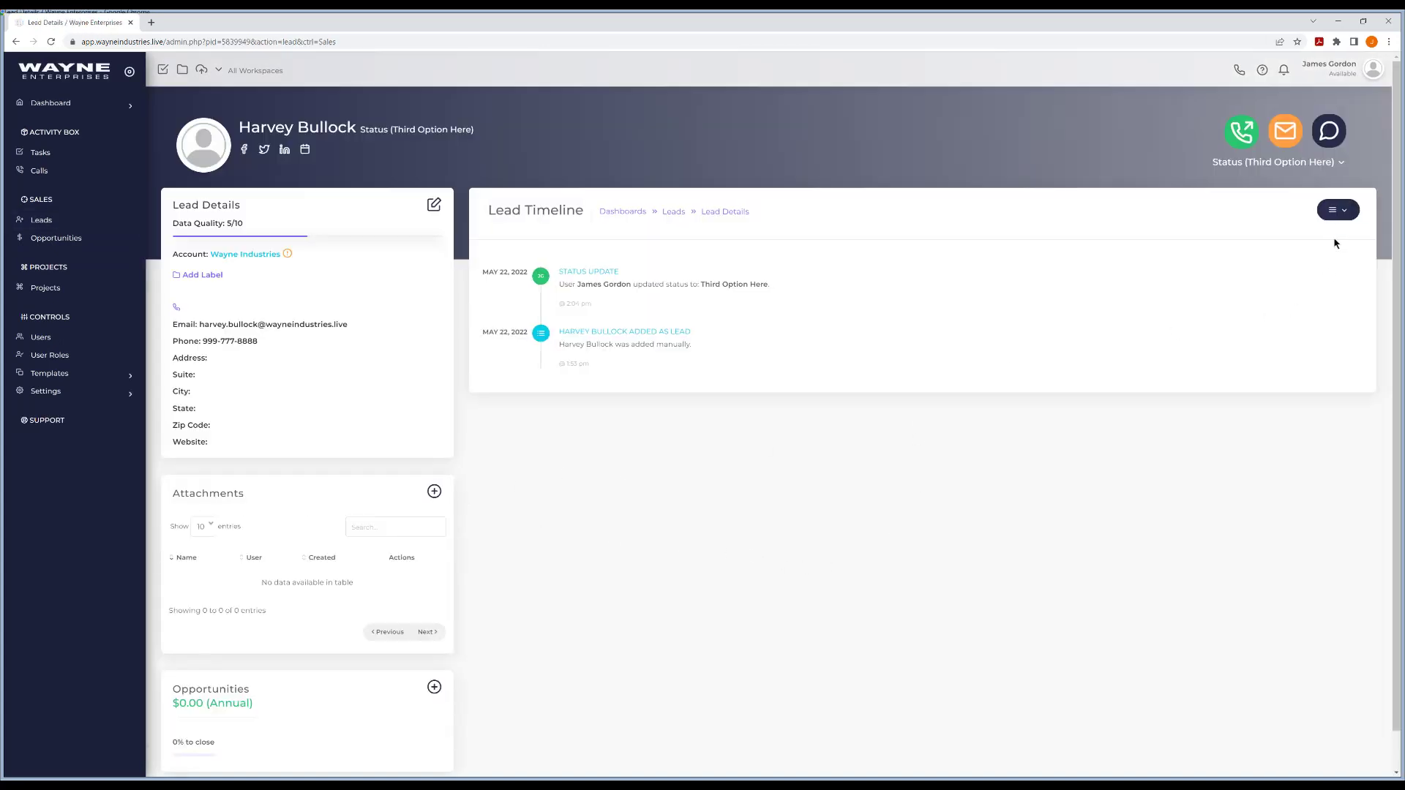
pyautogui.click(1337, 210)
pyautogui.click(1316, 271)
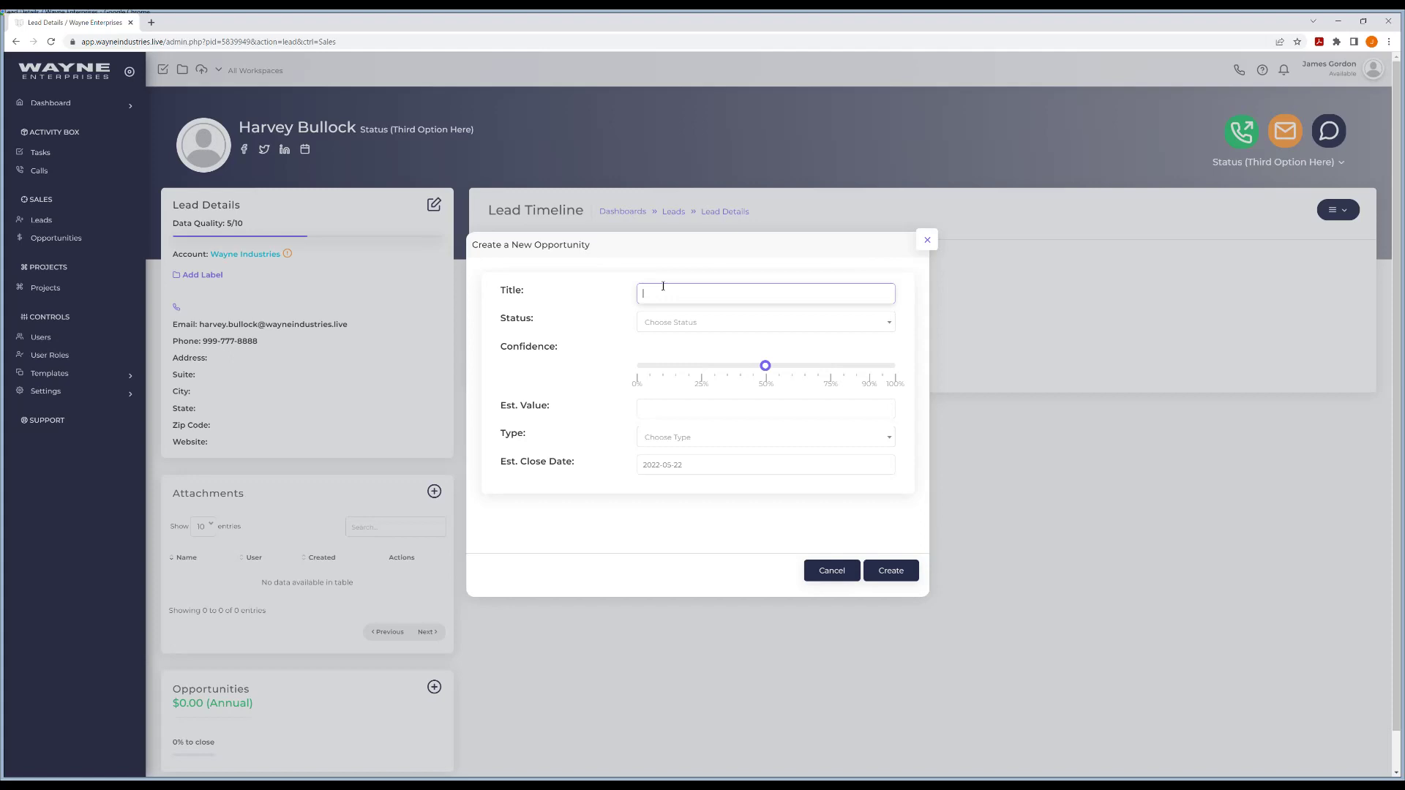
pyautogui.write('Sample opp')
pyautogui.click(707, 324)
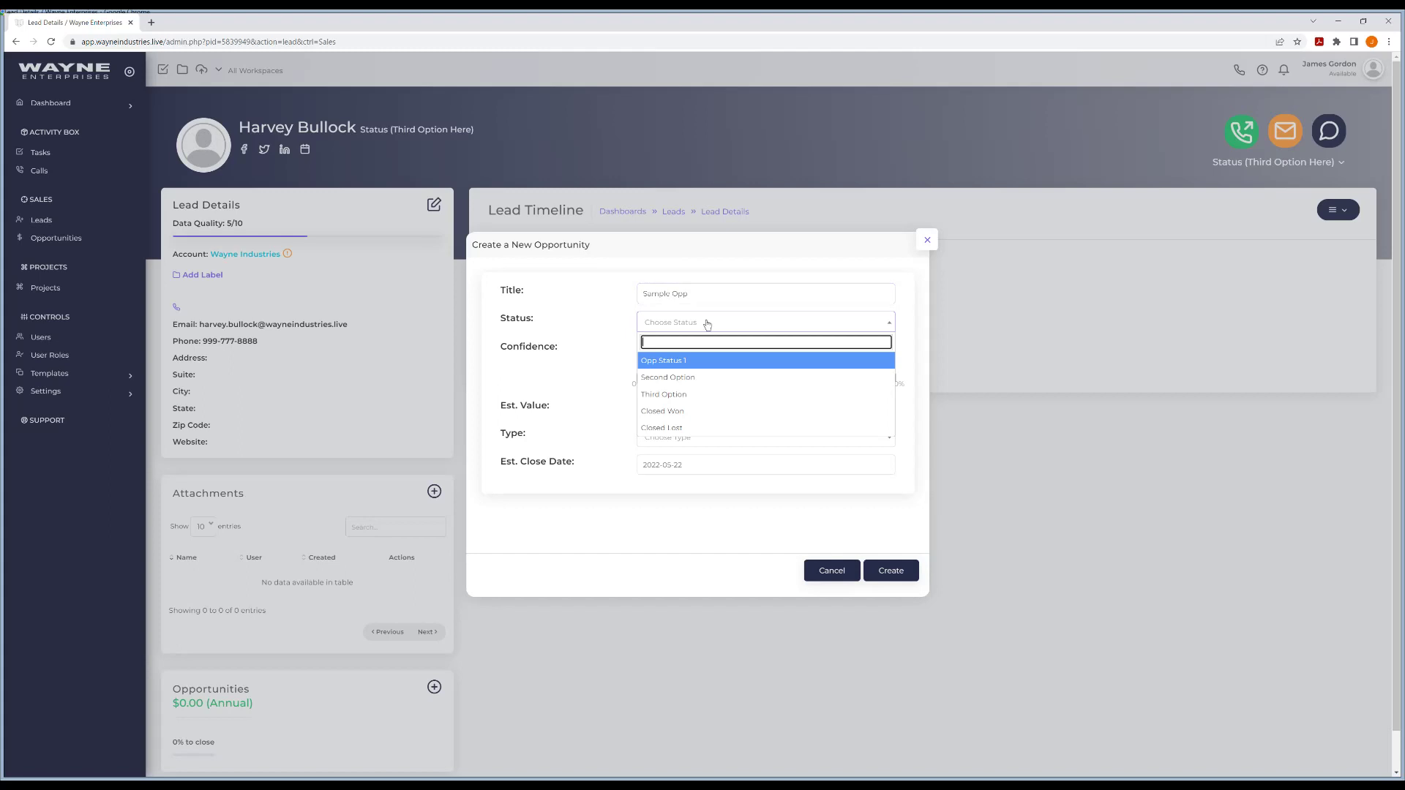
pyautogui.click(675, 382)
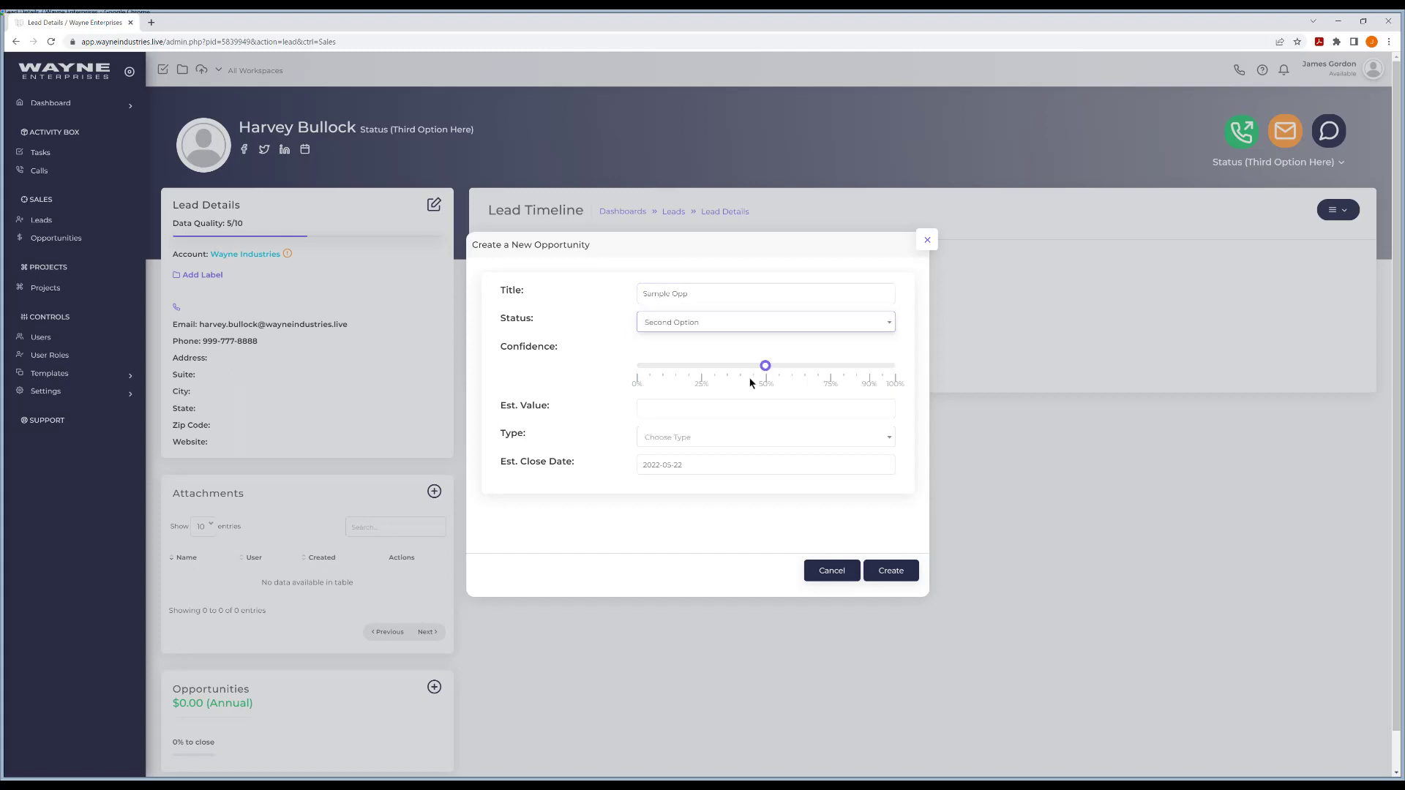
# Set the confidence to 75%, estimated value to 1000, type to monthly and close date to 2022-05-31, and create the opportunity
pyautogui.click(827, 365)
pyautogui.click(662, 406)
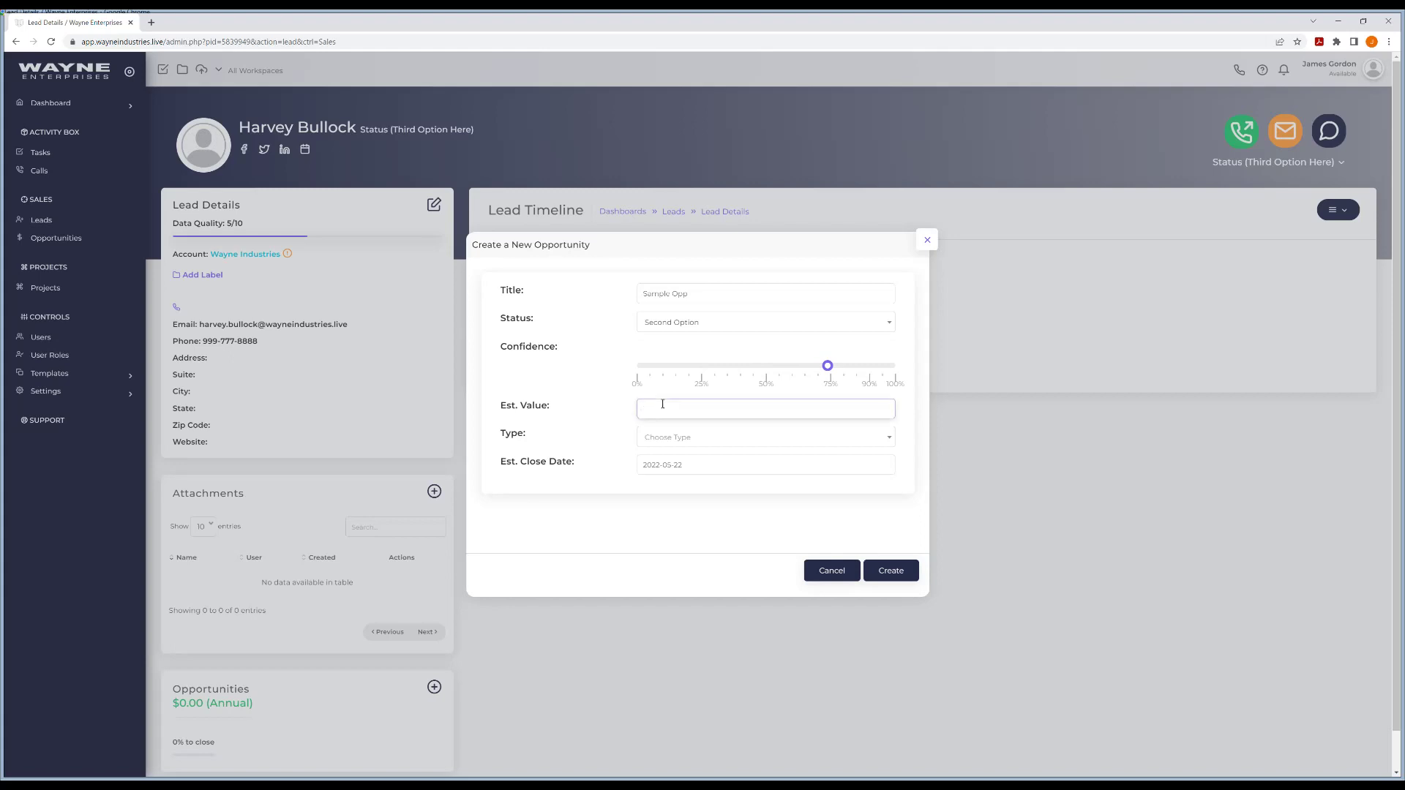
pyautogui.write('1000')
pyautogui.click(682, 439)
pyautogui.click(657, 494)
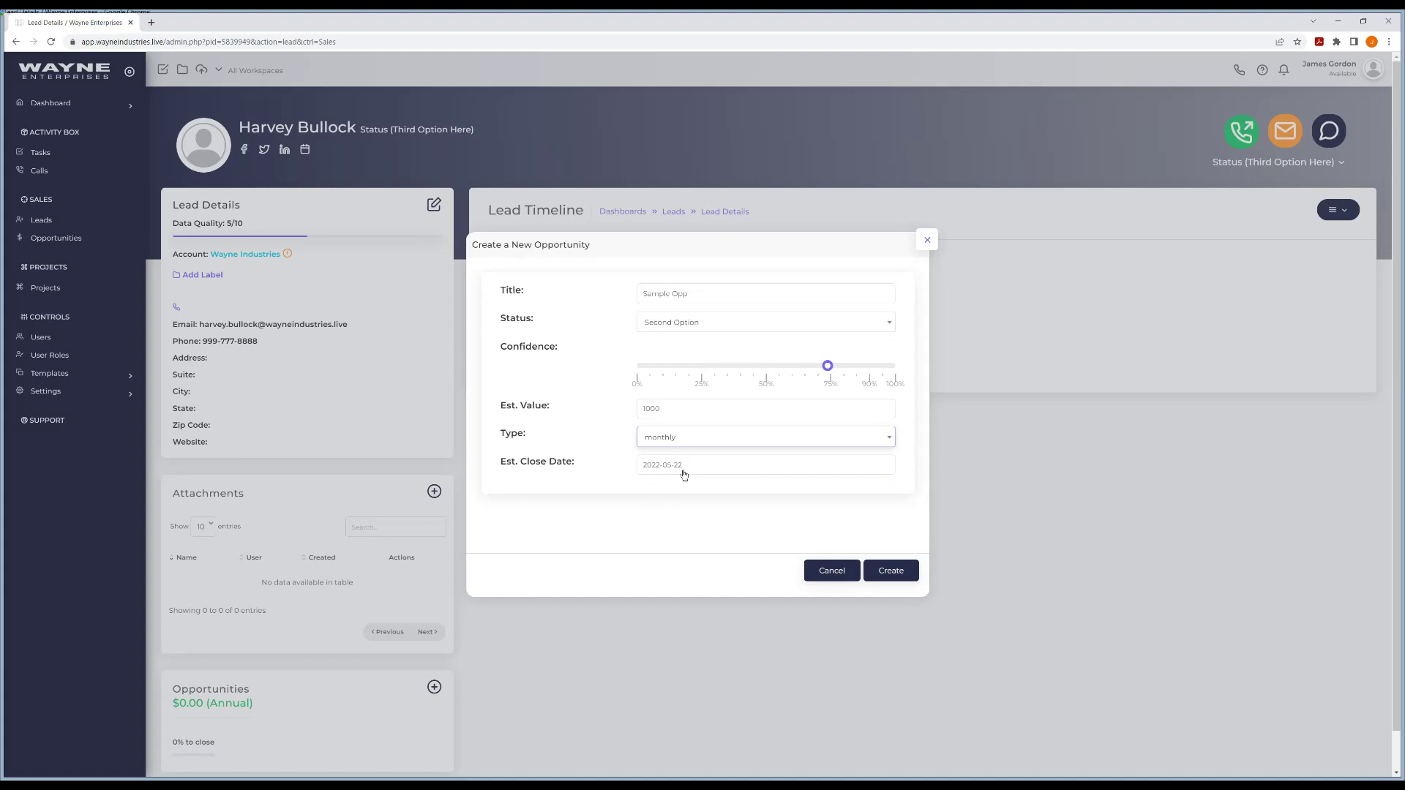
pyautogui.click(683, 469)
pyautogui.click(698, 612)
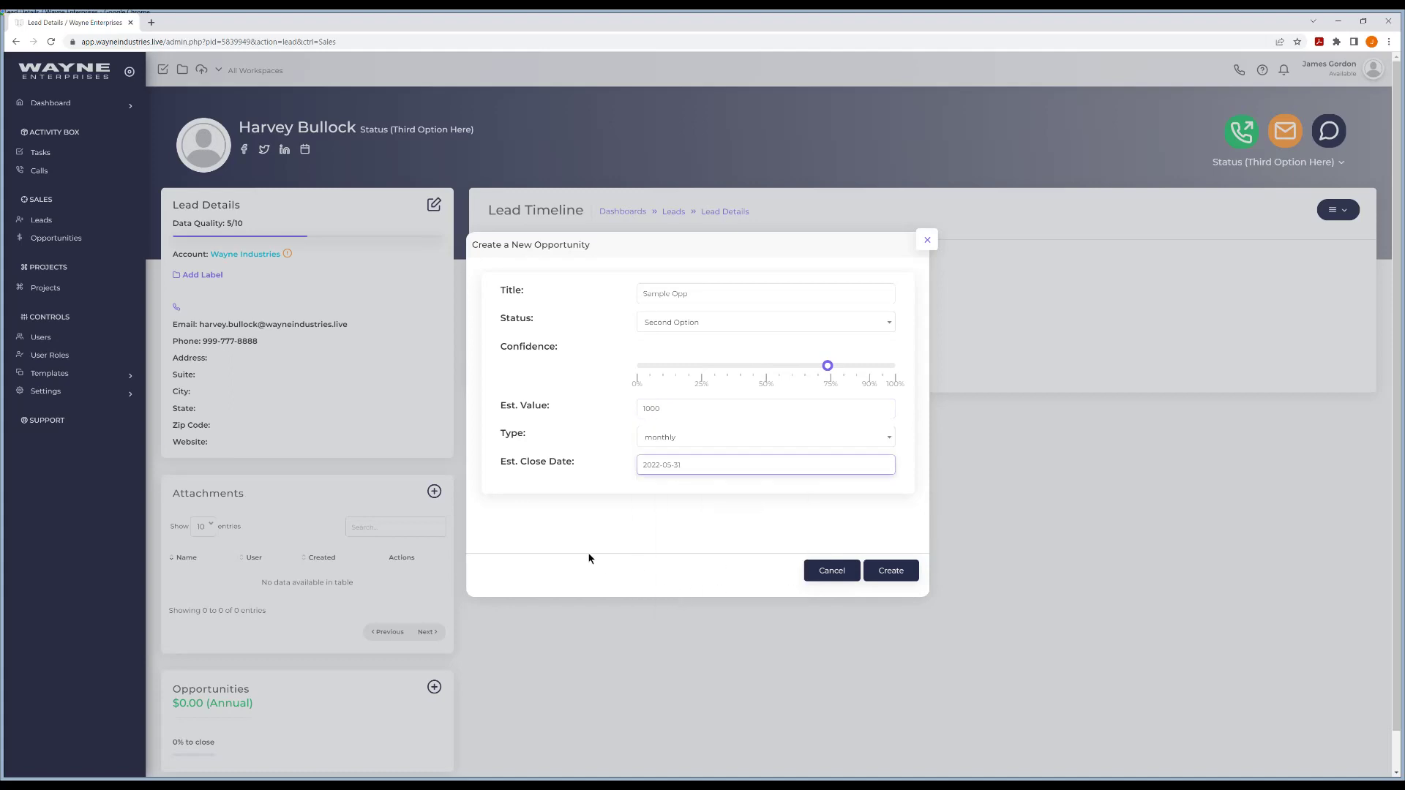
pyautogui.click(891, 571)
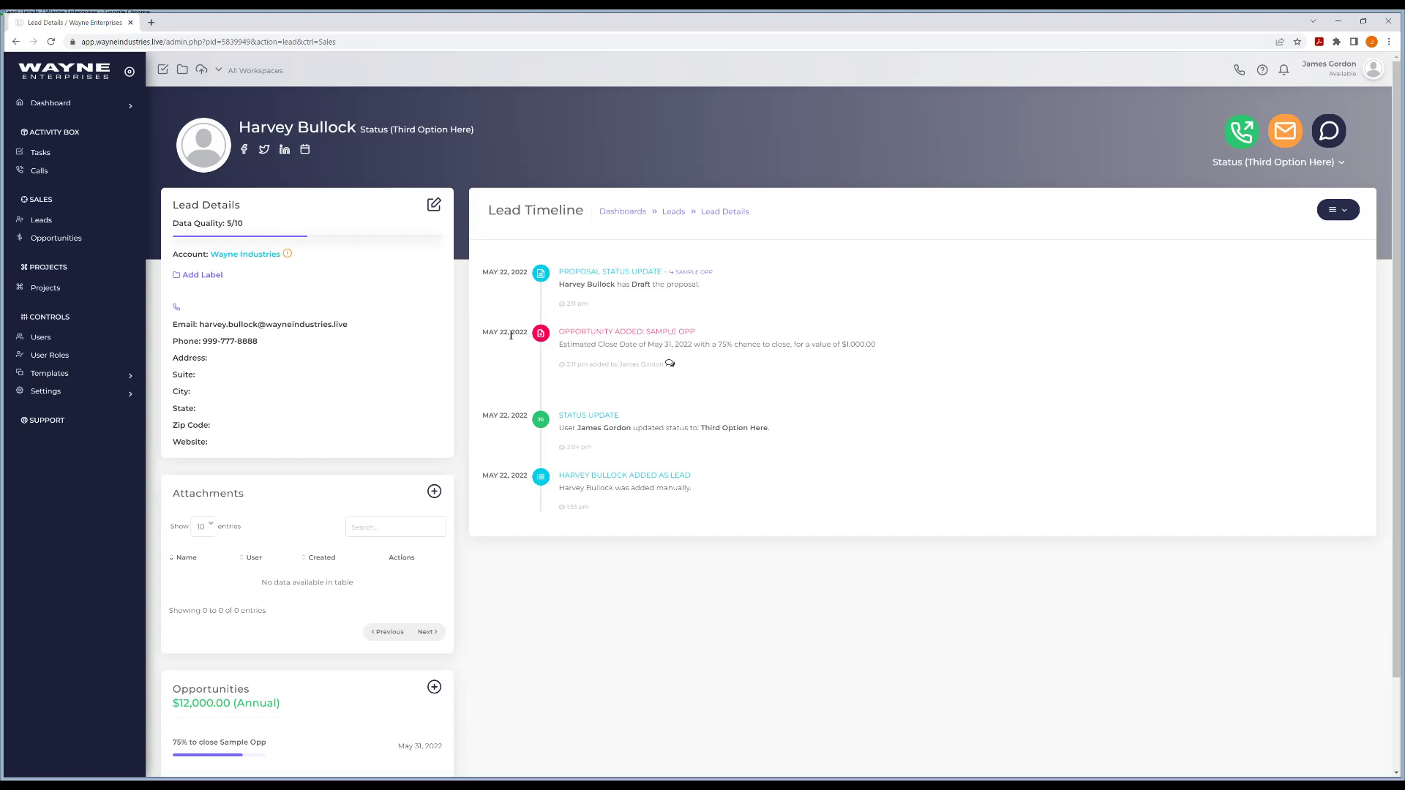
# On the opportunities board, move the Sample Opp card to Opp Status 1, on to Third Option, and back to Second Option
pyautogui.click(51, 243)
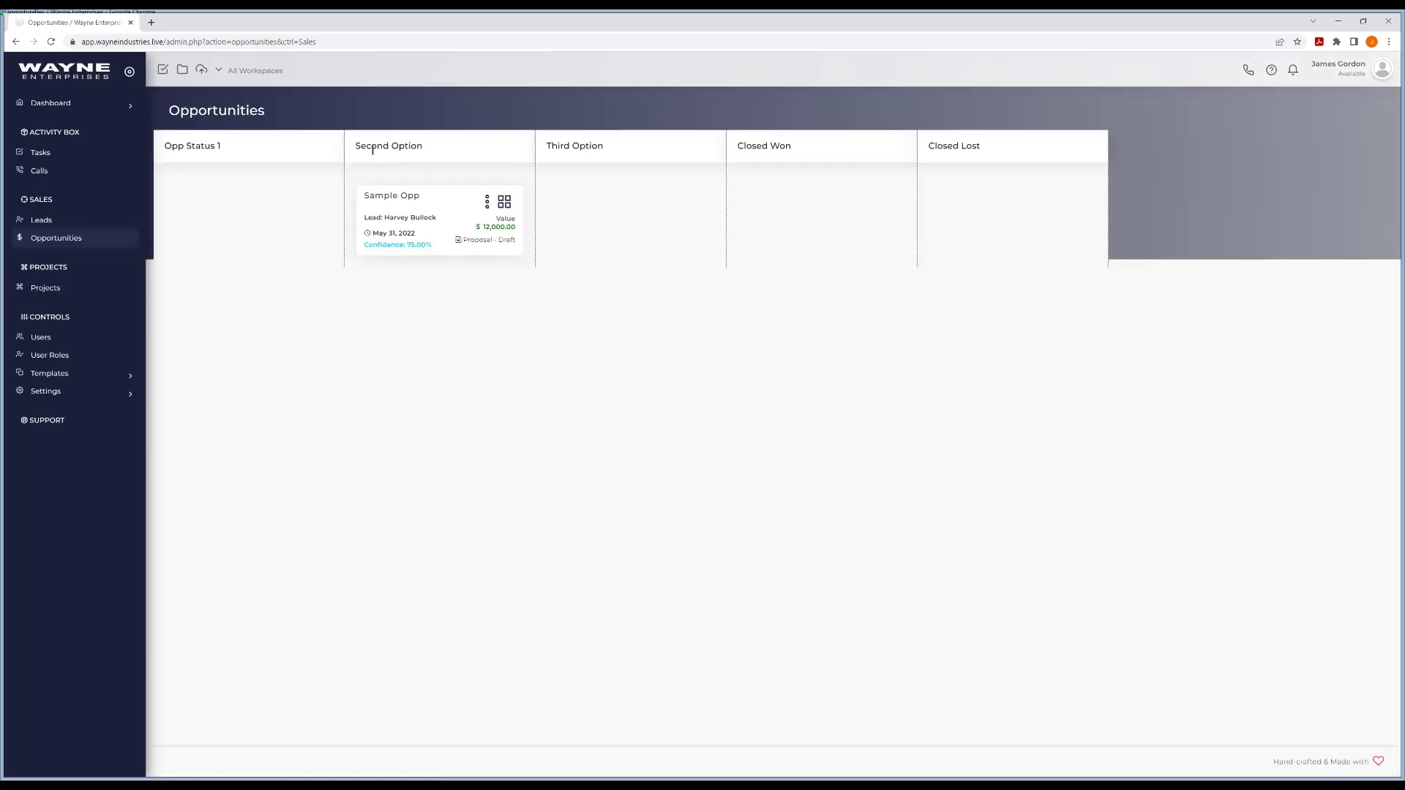
pyautogui.moveTo(505, 202); pyautogui.dragTo(331, 199)
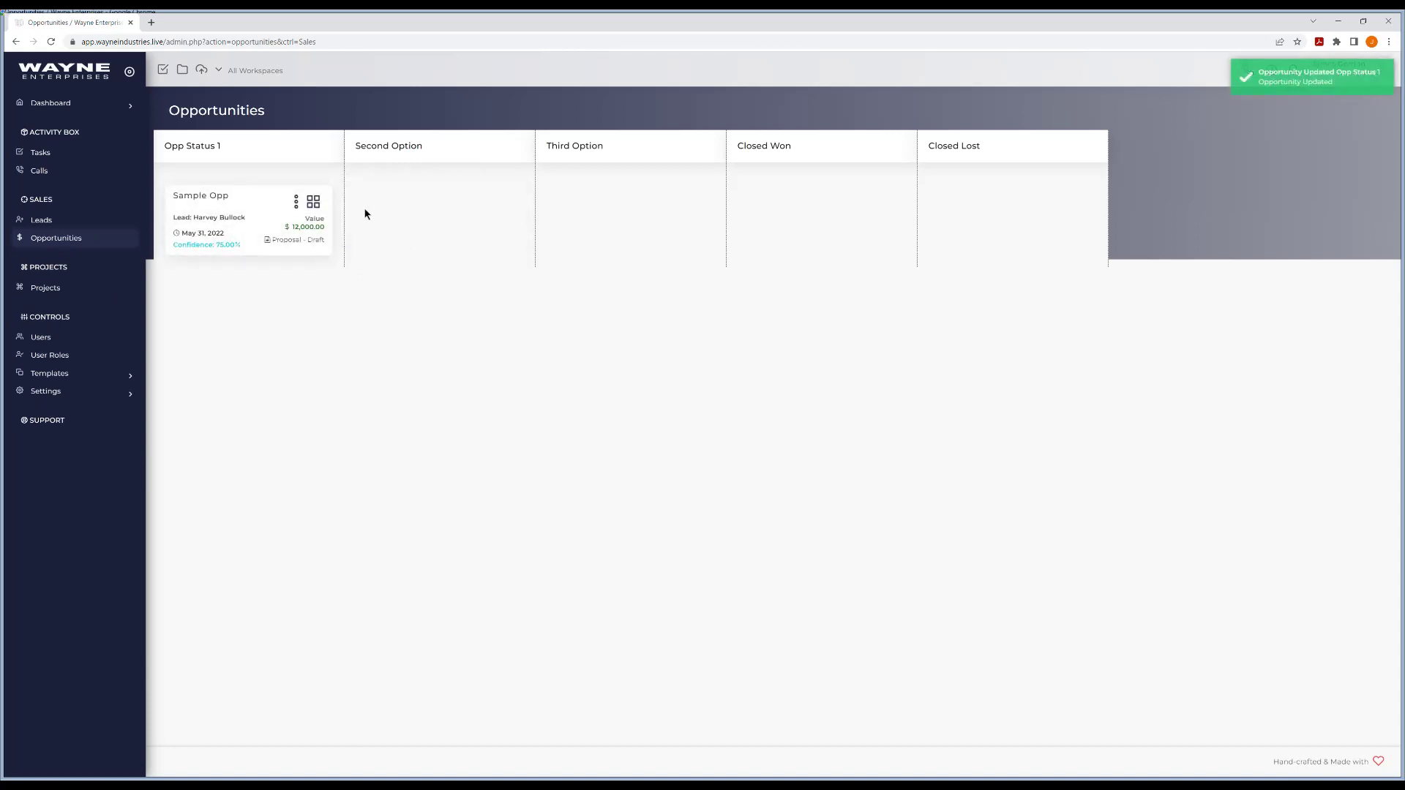
pyautogui.moveTo(313, 202); pyautogui.dragTo(644, 212)
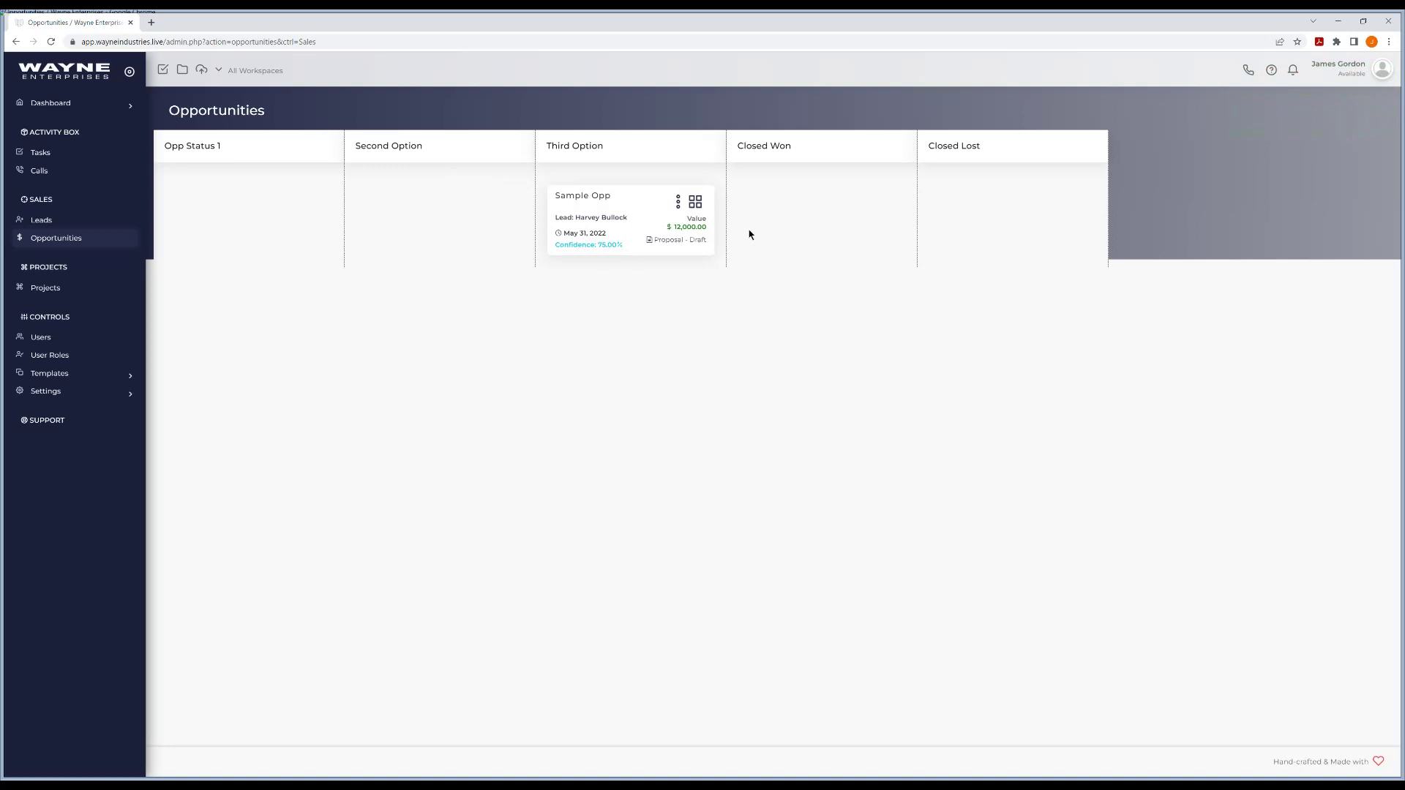
pyautogui.moveTo(694, 204); pyautogui.dragTo(475, 212)
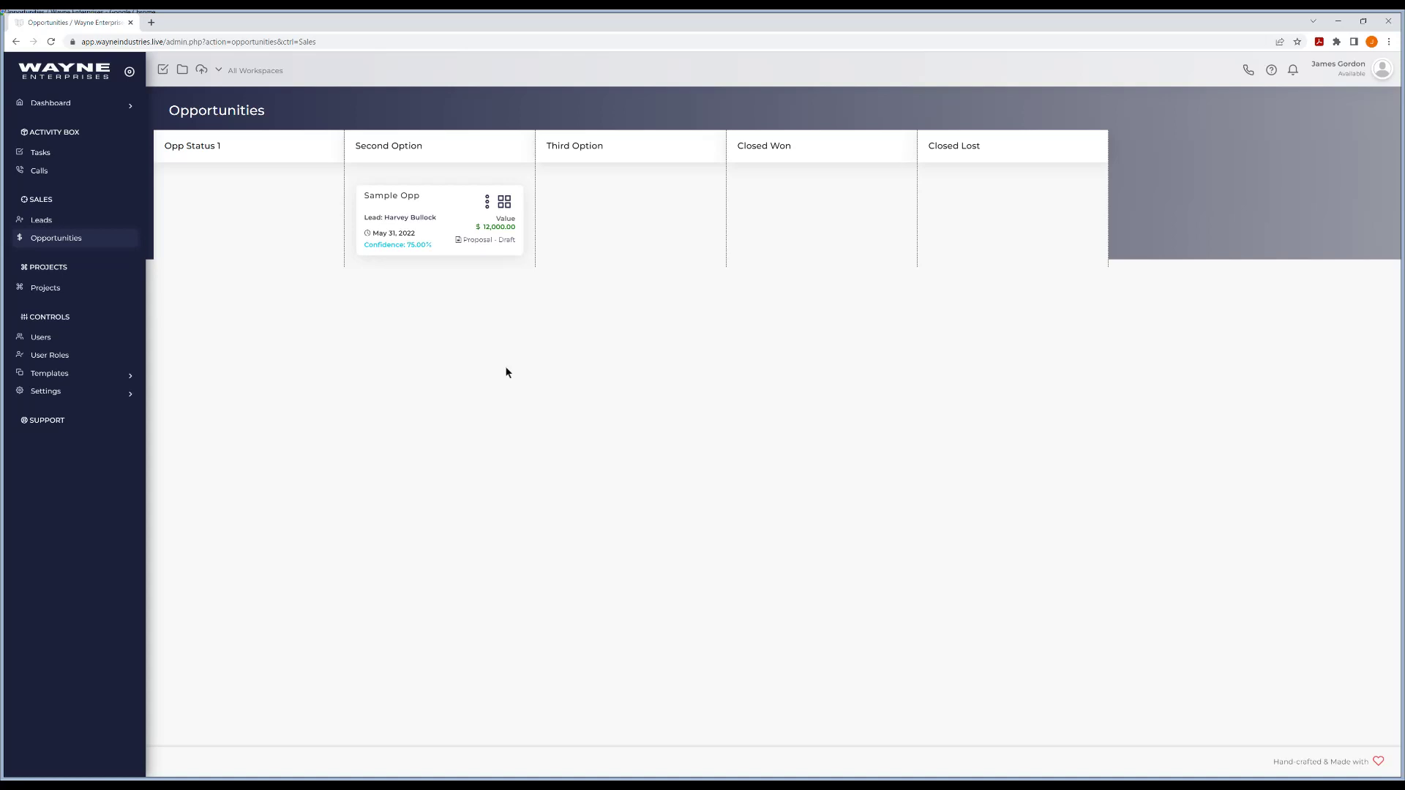
# Open the lead's details from the Sample Opp card
pyautogui.click(412, 219)
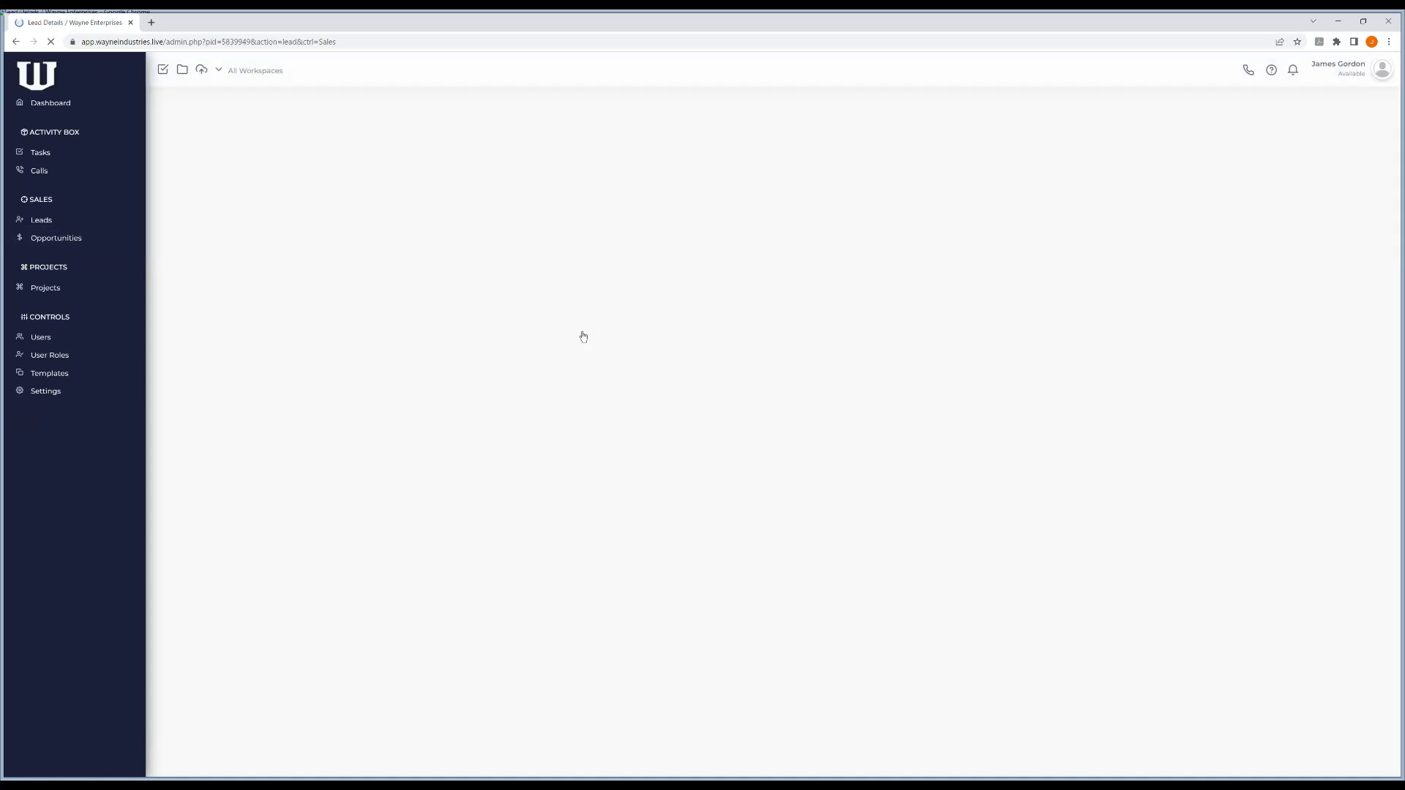